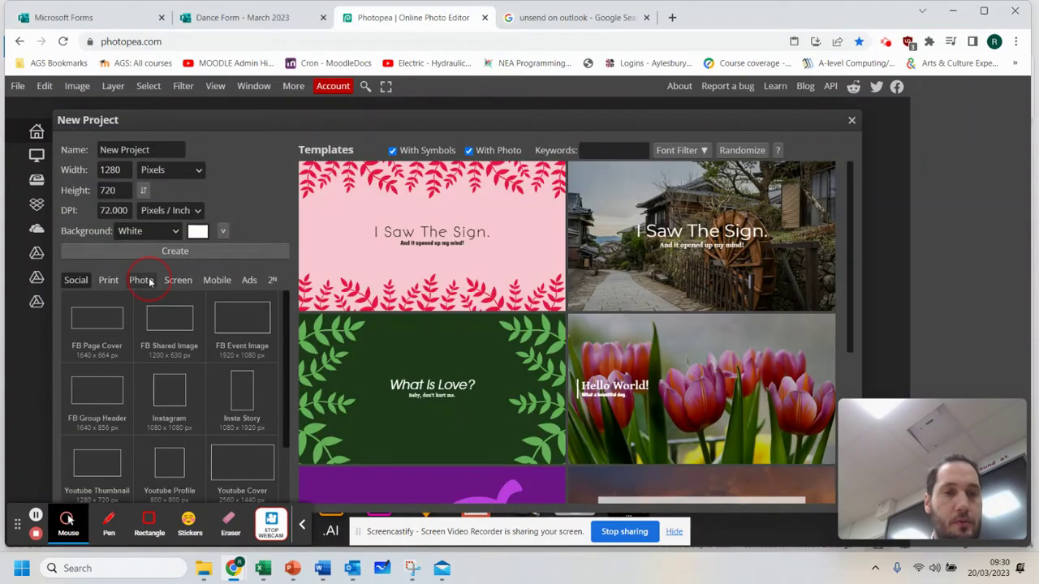
Step: Create a blank A4 portrait document (21 × 29.7 cm, 300 DPI) from the Print presets
{"action": "left_click", "coordinate": [150, 282]}
{"action": "left_click", "coordinate": [108, 280]}
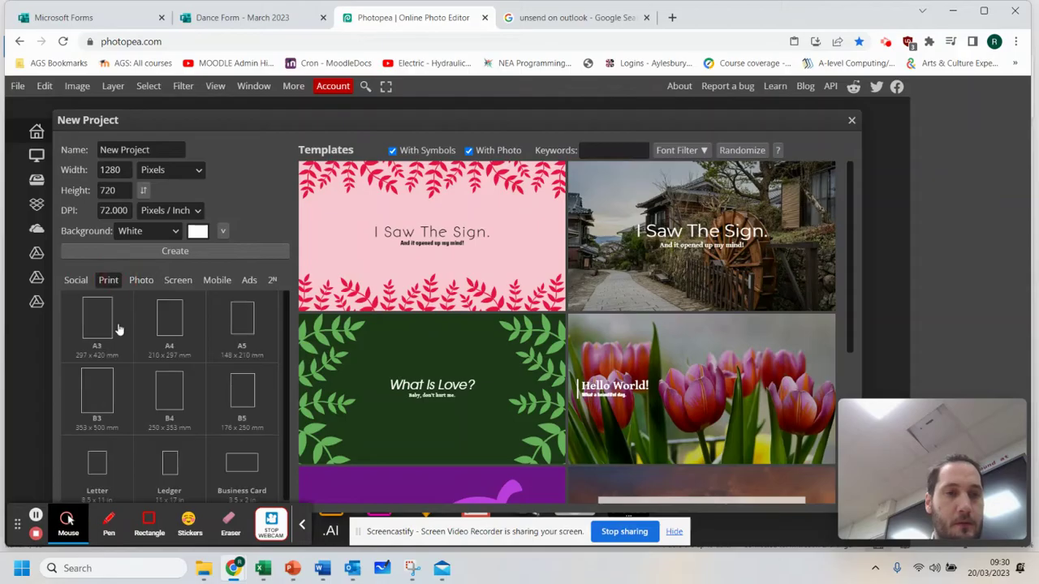
{"action": "left_click", "coordinate": [110, 320]}
{"action": "left_click", "coordinate": [169, 323]}
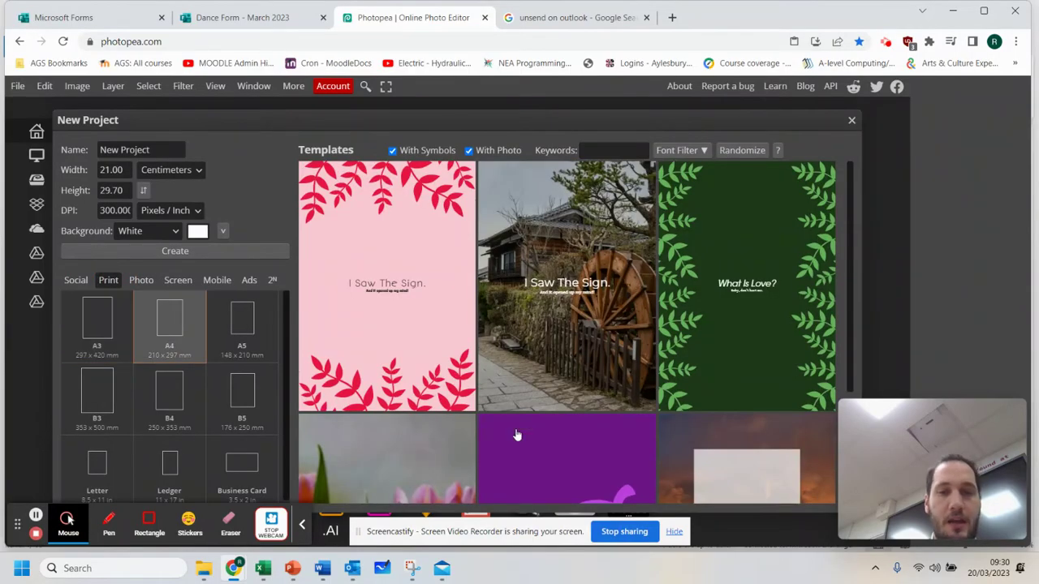
{"action": "left_click", "coordinate": [177, 335]}
{"action": "left_click", "coordinate": [176, 335]}
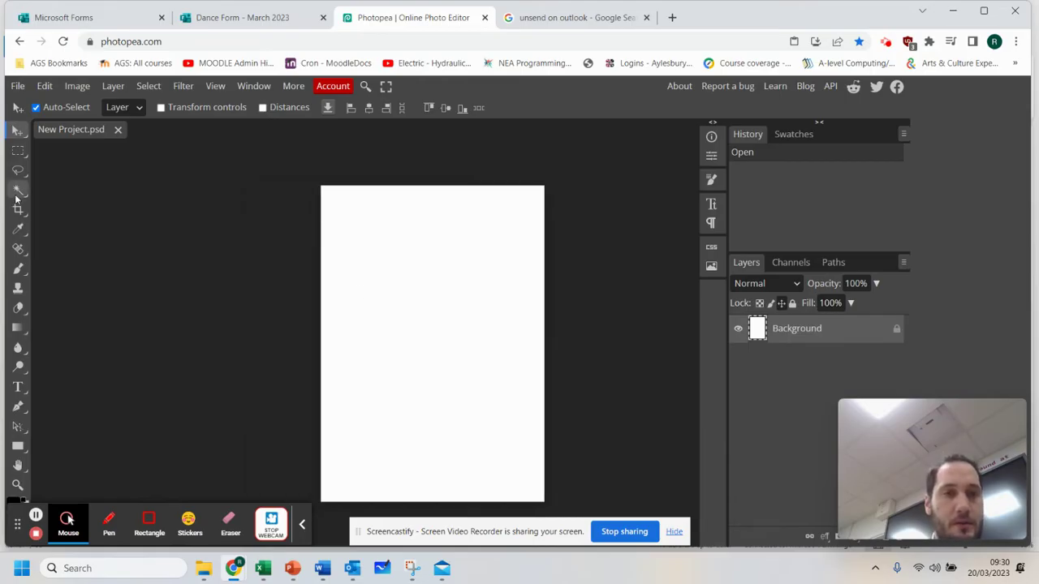
Step: Zoom in on the blank A4 page until it fills most of the workspace
{"action": "left_click", "coordinate": [302, 525]}
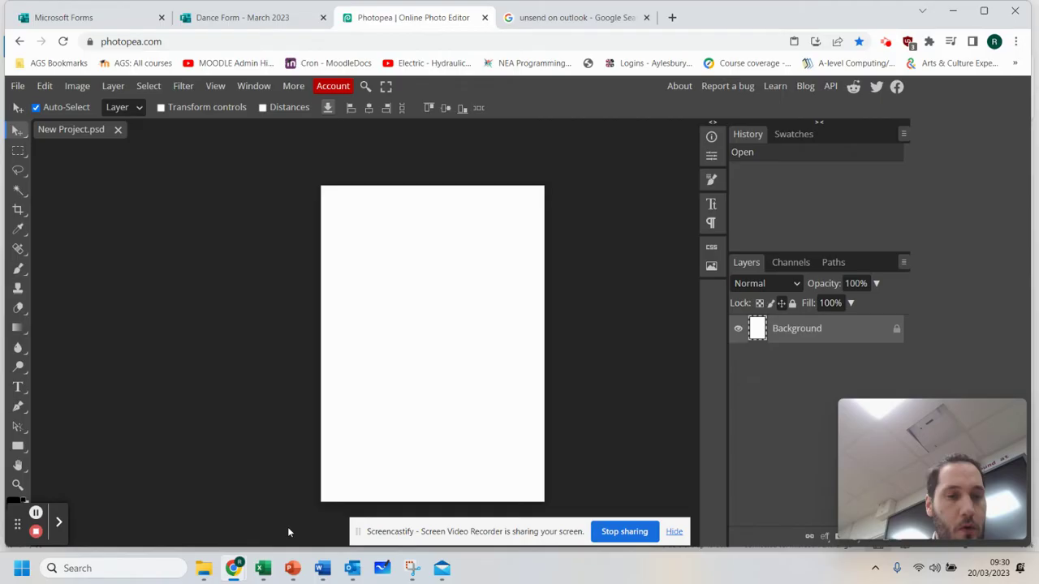
{"action": "left_click", "coordinate": [27, 485]}
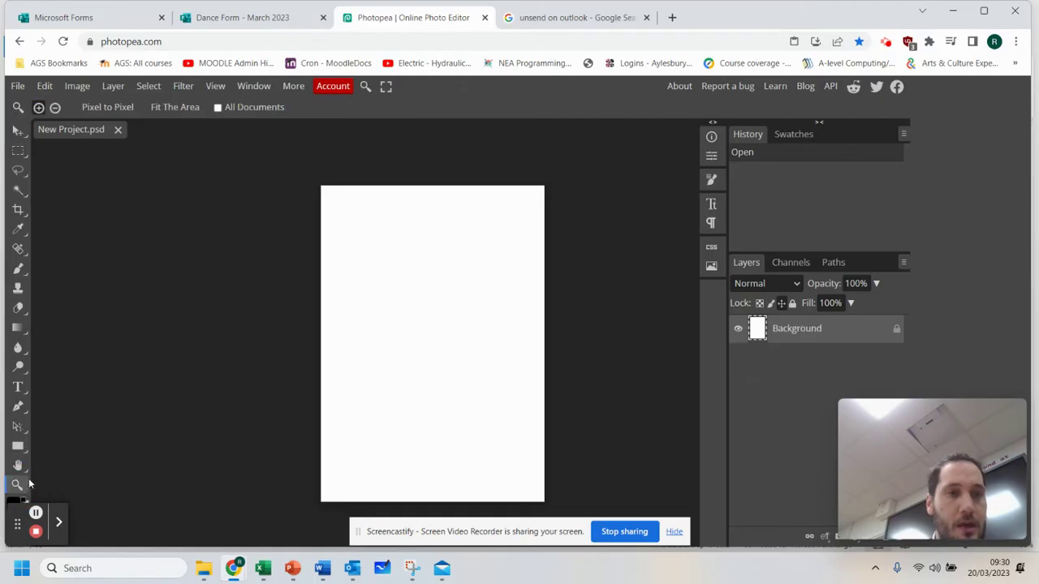
{"action": "left_click", "coordinate": [320, 238]}
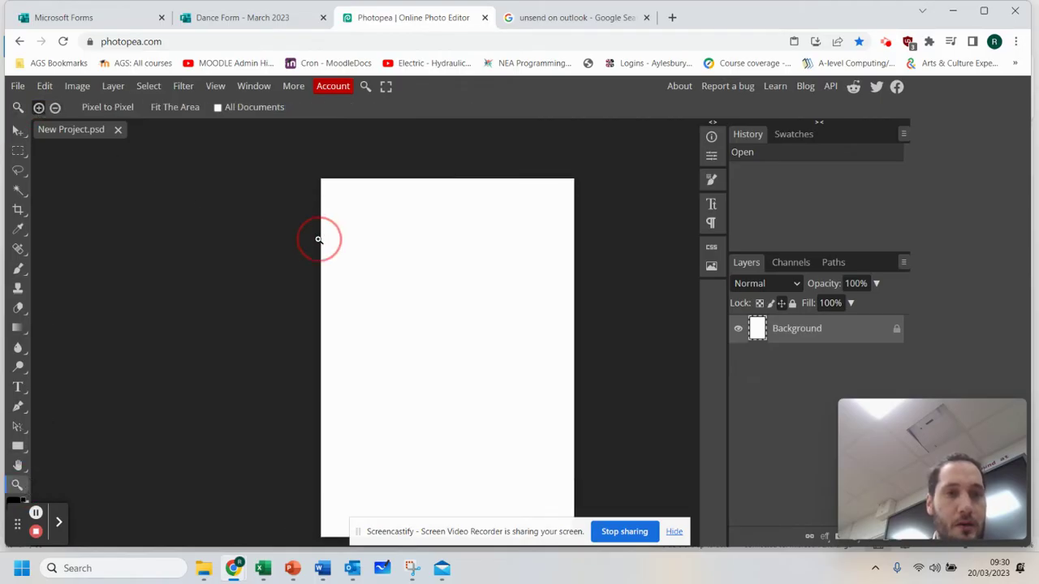
{"action": "left_click", "coordinate": [322, 239]}
{"action": "left_click", "coordinate": [447, 279]}
{"action": "left_click_drag", "start_coordinate": [446, 277], "coordinate": [448, 299]}
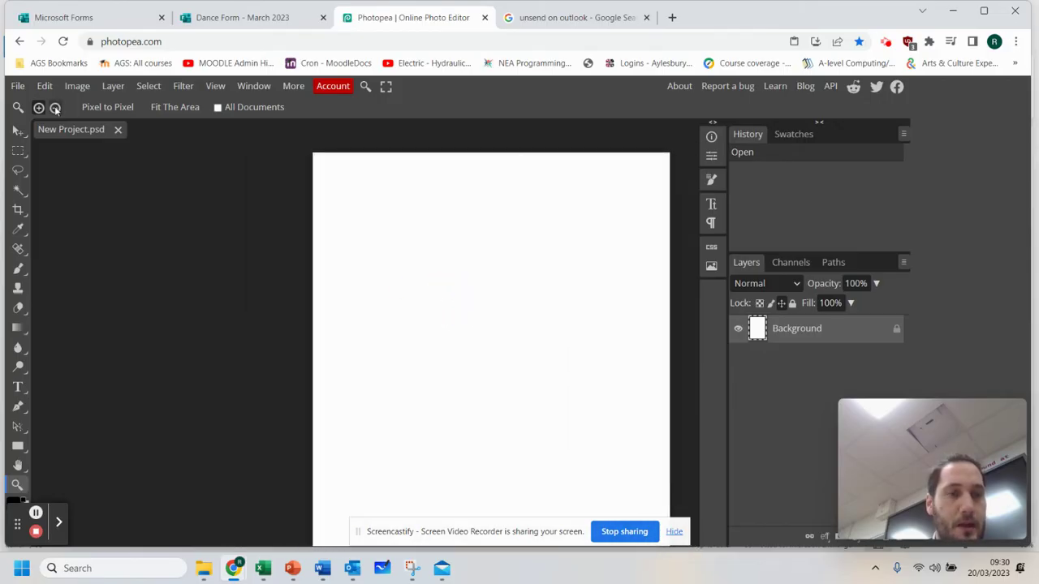
{"action": "left_click", "coordinate": [18, 131]}
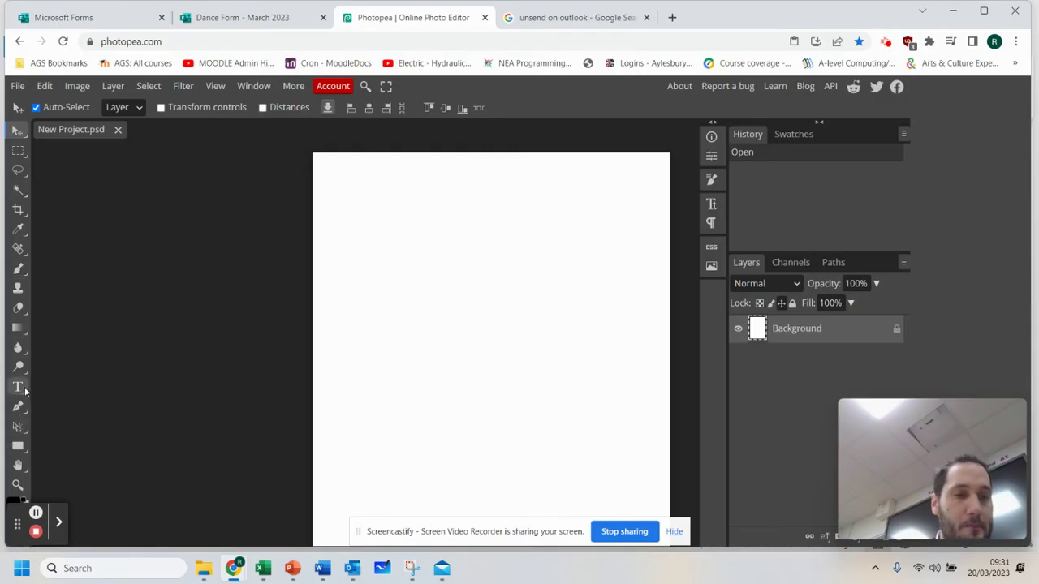
Step: Start a horizontal text layer on the page set to DejaVu Sans Condensed at 50 px
{"action": "left_click_drag", "start_coordinate": [25, 392], "coordinate": [104, 393]}
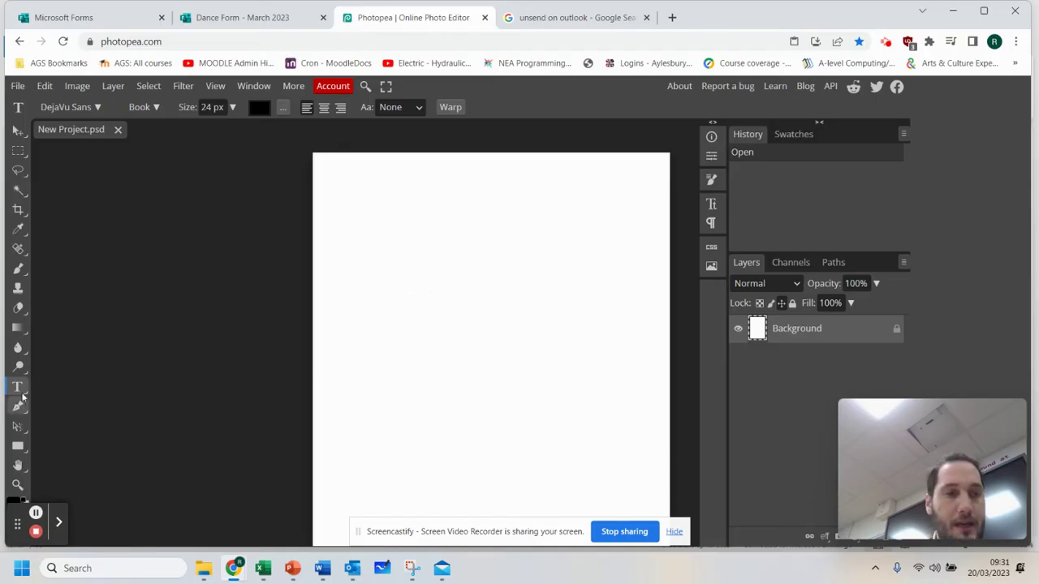
{"action": "left_click_drag", "start_coordinate": [18, 387], "coordinate": [58, 389]}
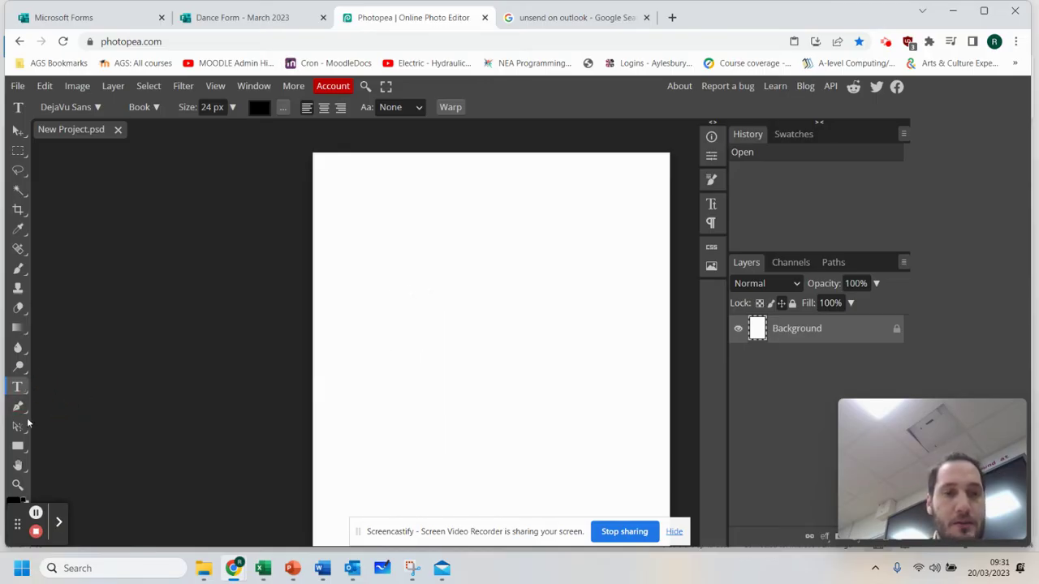
{"action": "left_click", "coordinate": [399, 371]}
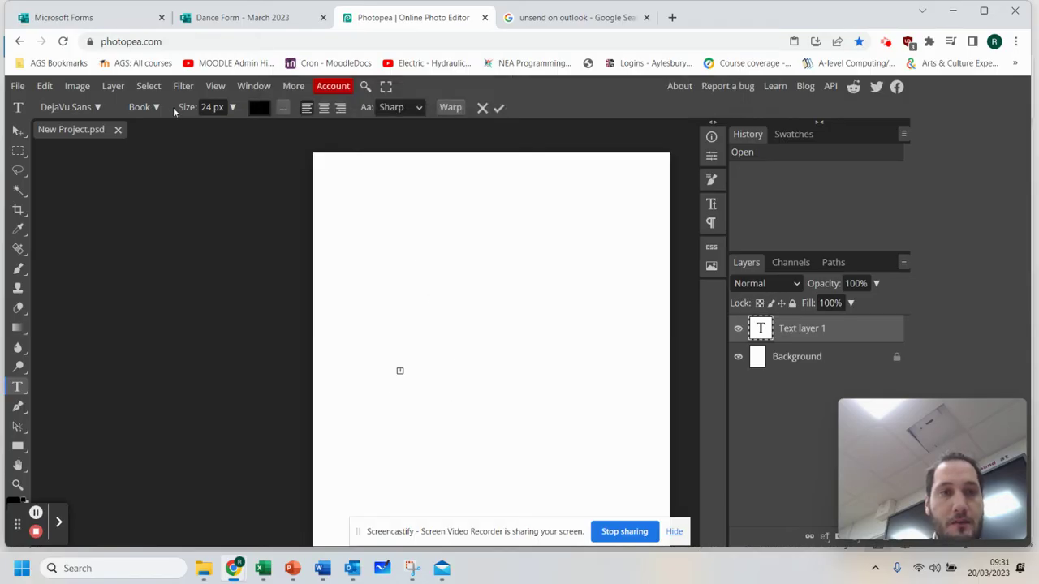
{"action": "left_click", "coordinate": [97, 108]}
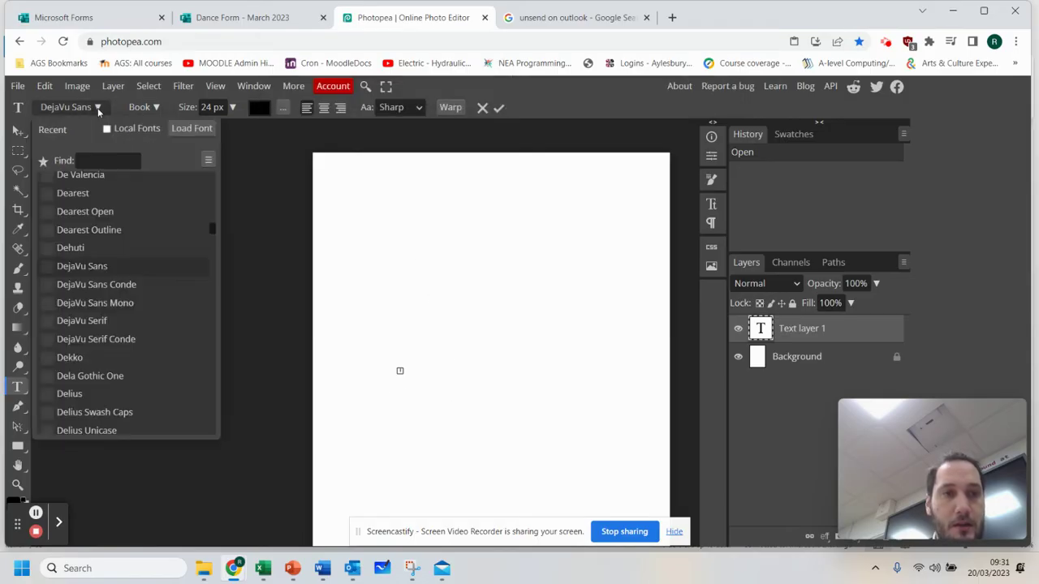
{"action": "left_click", "coordinate": [105, 285]}
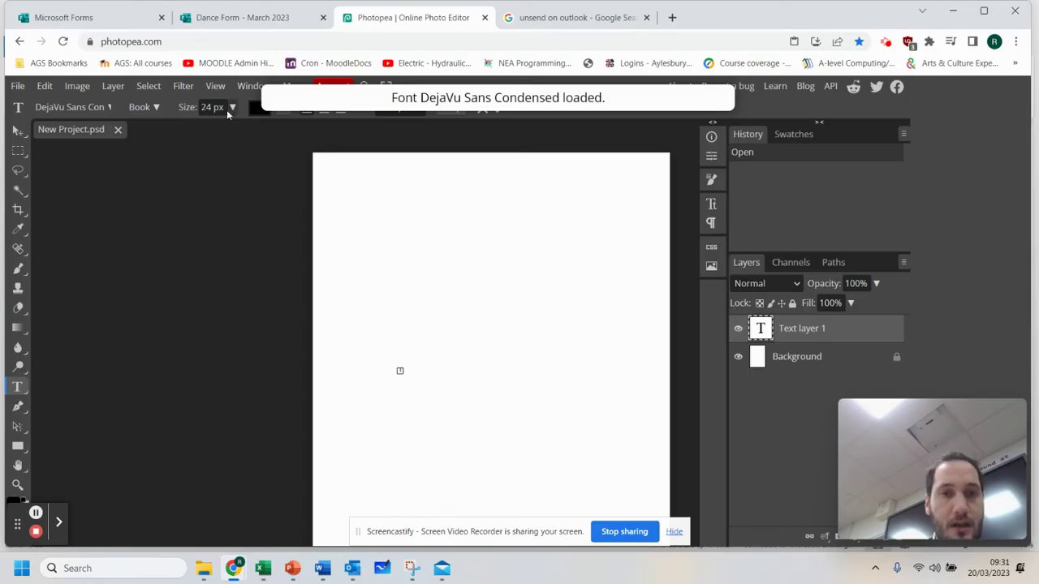
{"action": "left_click", "coordinate": [225, 110]}
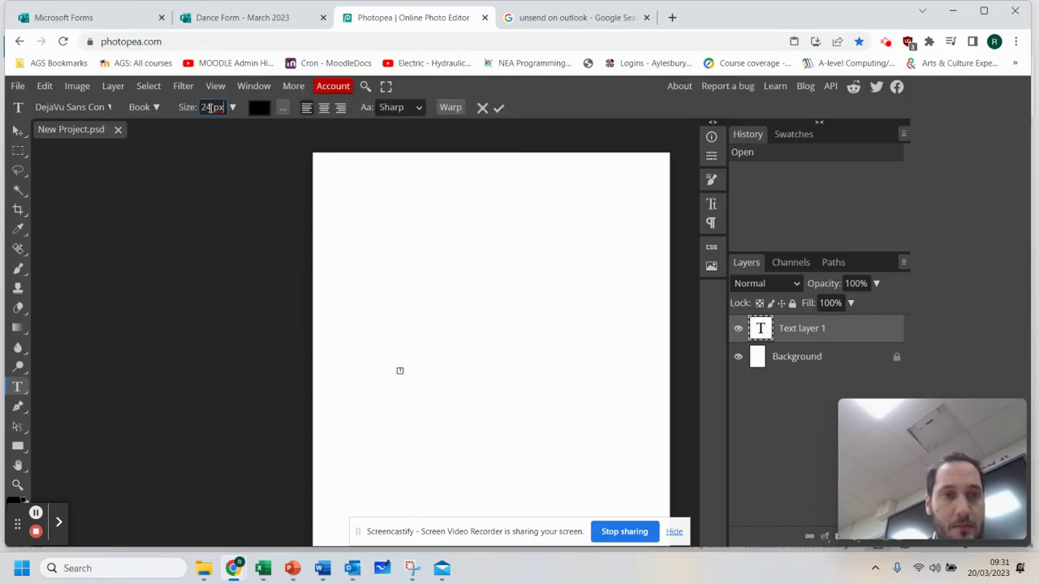
{"action": "left_click_drag", "start_coordinate": [211, 107], "coordinate": [184, 107]}
{"action": "type", "text": "50"}
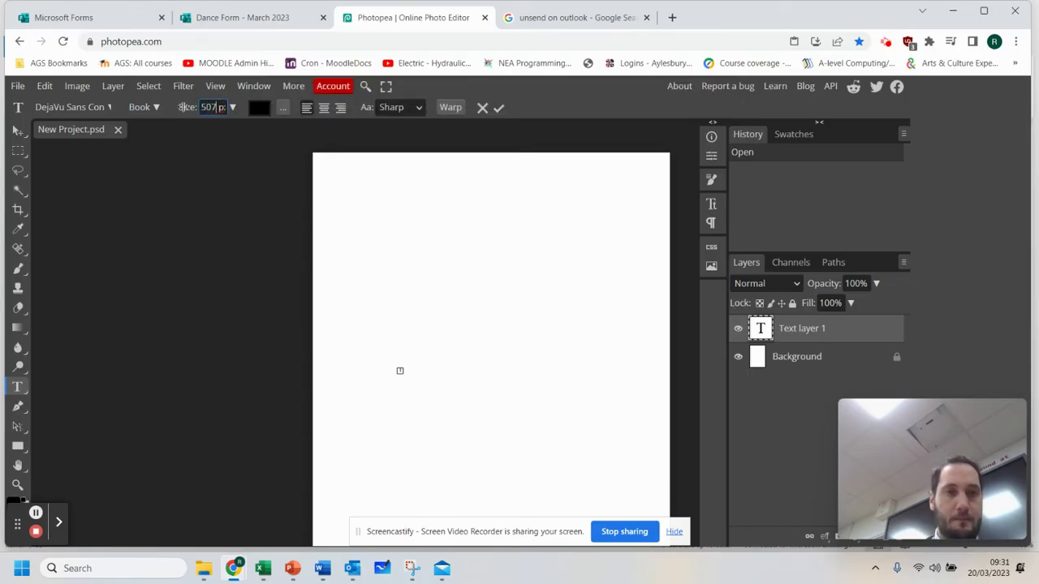
{"action": "left_click", "coordinate": [409, 359]}
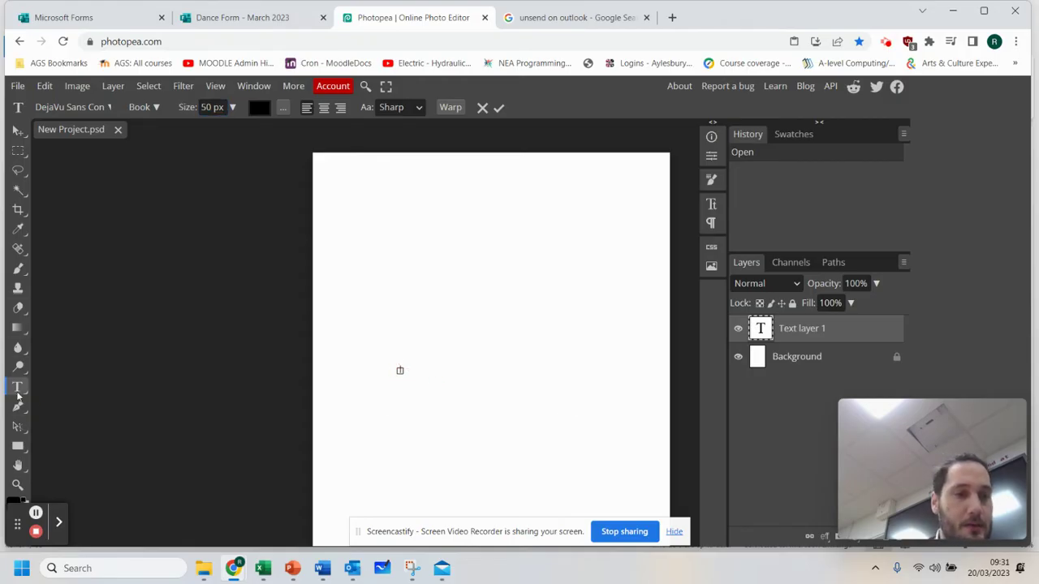
Step: Add 'COMPUTER SCIENCE LTD' text enlarged to 132 px and move it to the page centre
{"action": "left_click", "coordinate": [425, 362]}
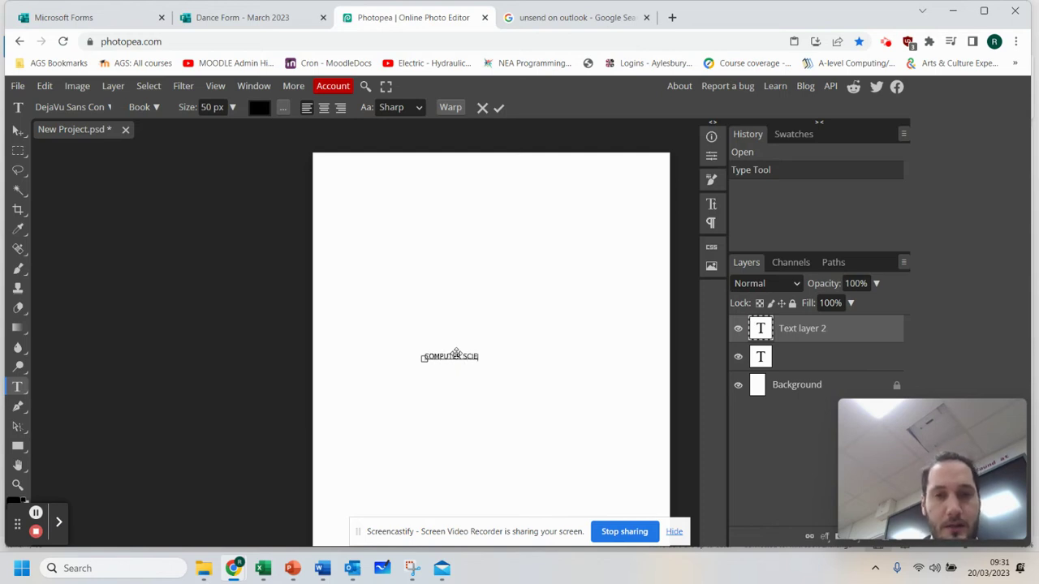
{"action": "key", "text": "ctrl+a"}
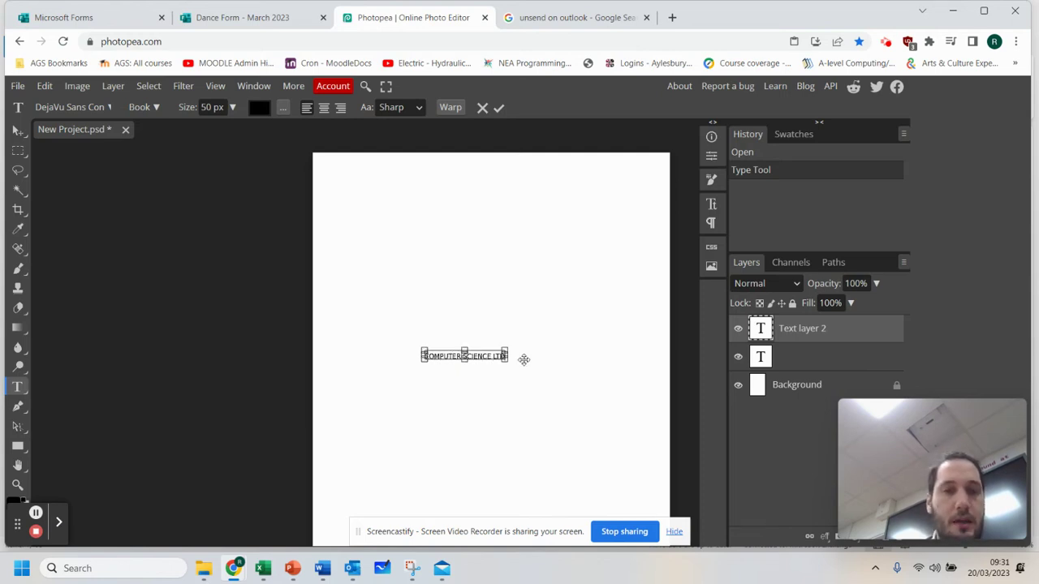
{"action": "left_click", "coordinate": [231, 108]}
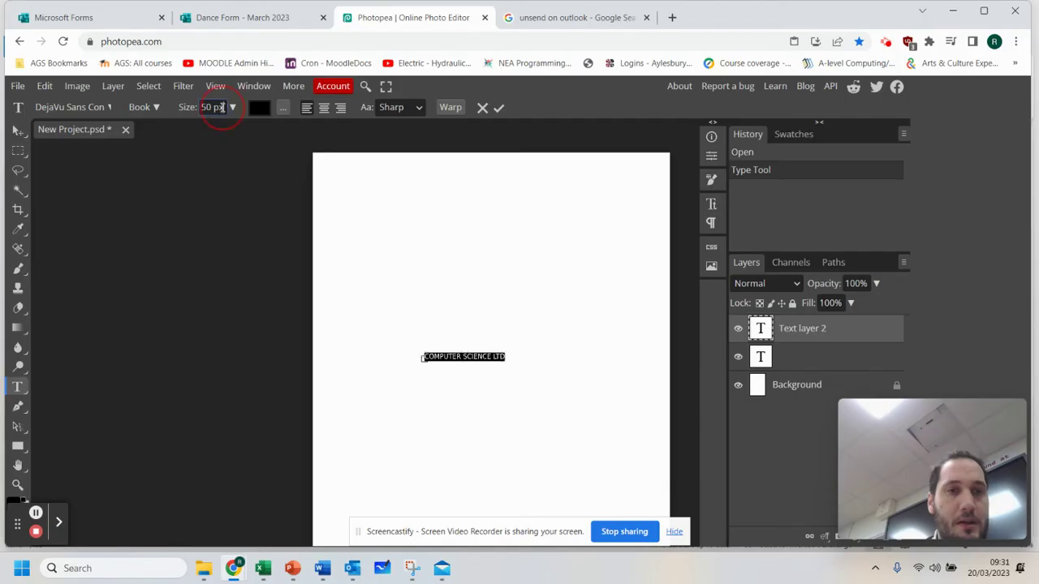
{"action": "left_click_drag", "start_coordinate": [216, 127], "coordinate": [228, 132]}
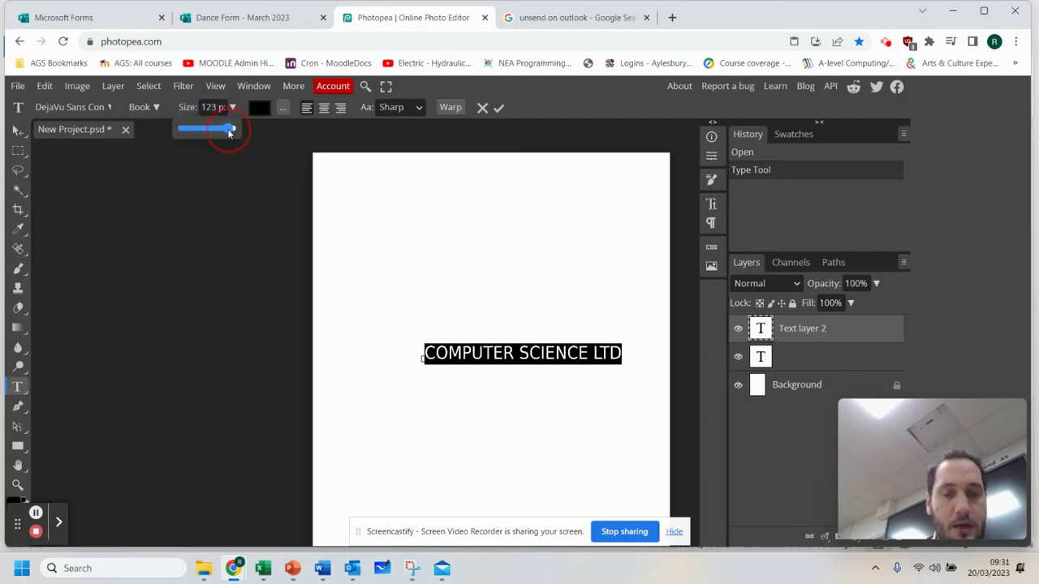
{"action": "left_click", "coordinate": [18, 130]}
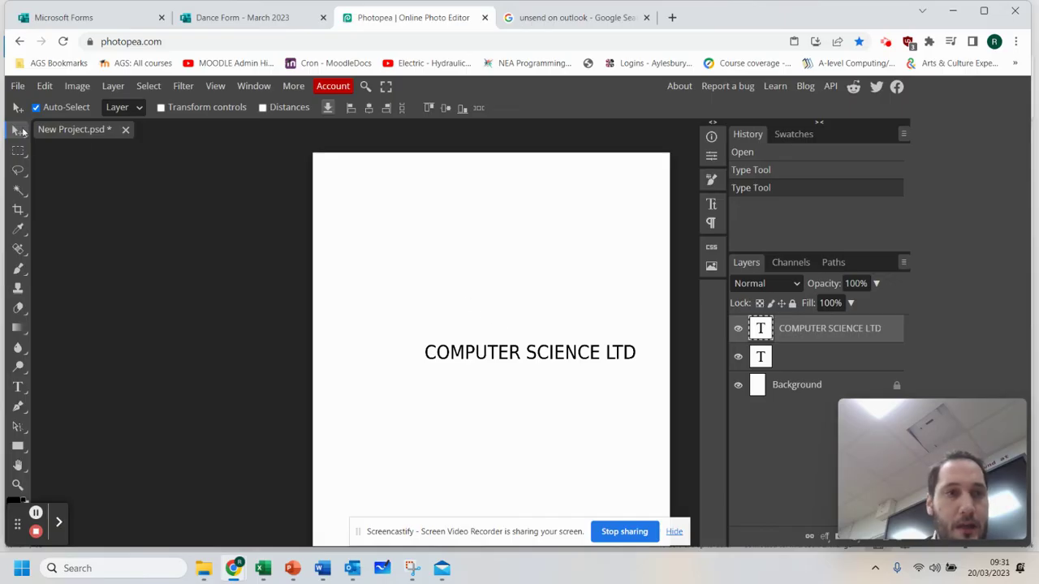
{"action": "left_click_drag", "start_coordinate": [528, 354], "coordinate": [500, 387]}
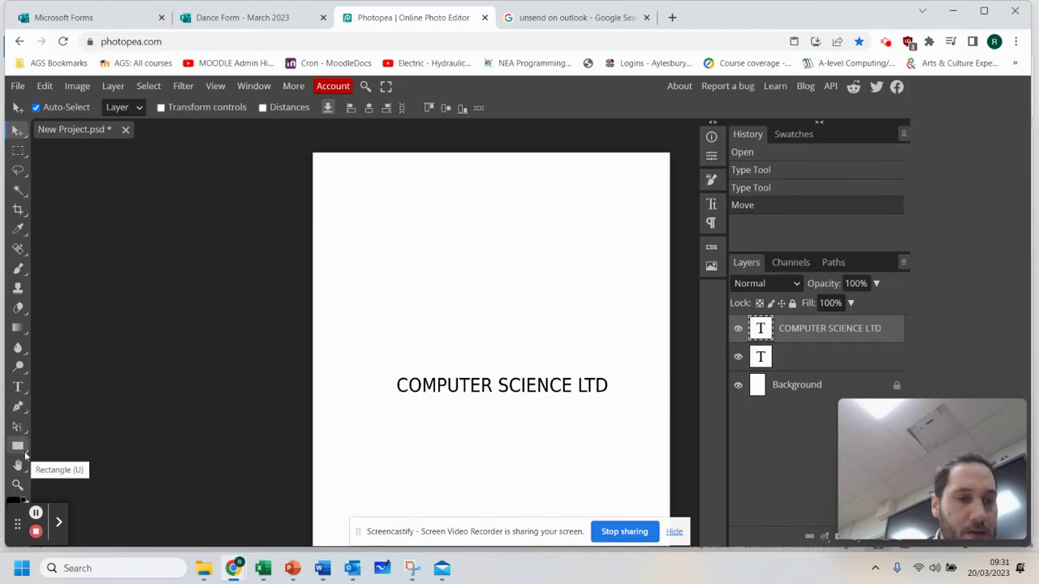
Step: Draw a red-filled circle with a solid black 1 px outline over the company name
{"action": "right_click", "coordinate": [23, 449]}
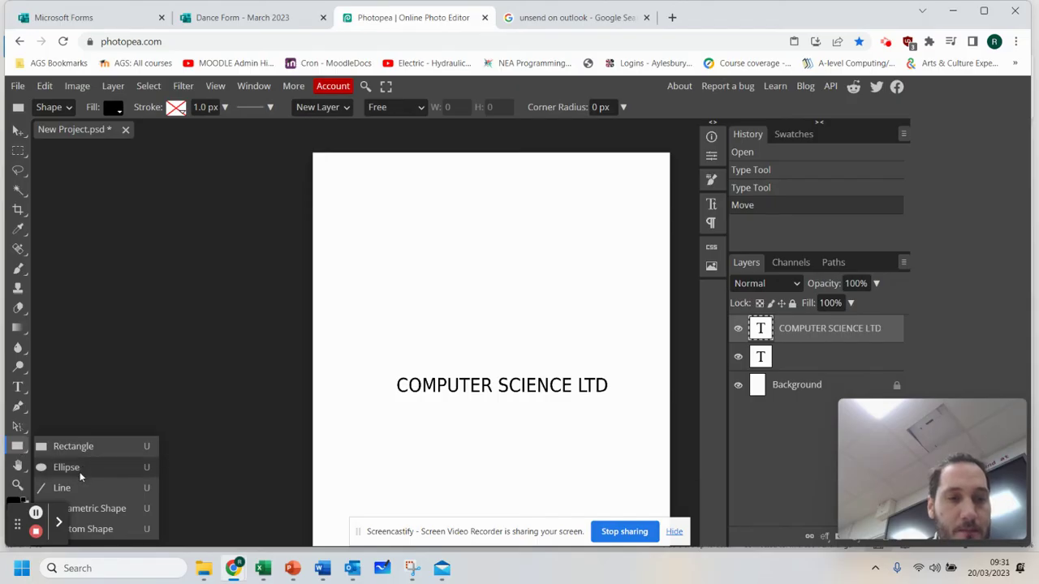
{"action": "left_click", "coordinate": [73, 469]}
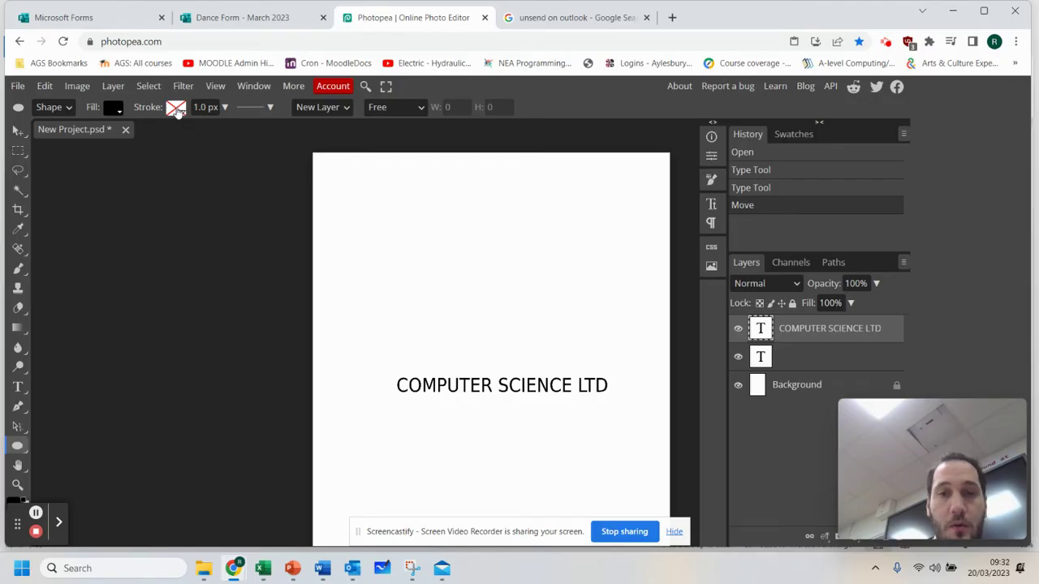
{"action": "left_click", "coordinate": [115, 108]}
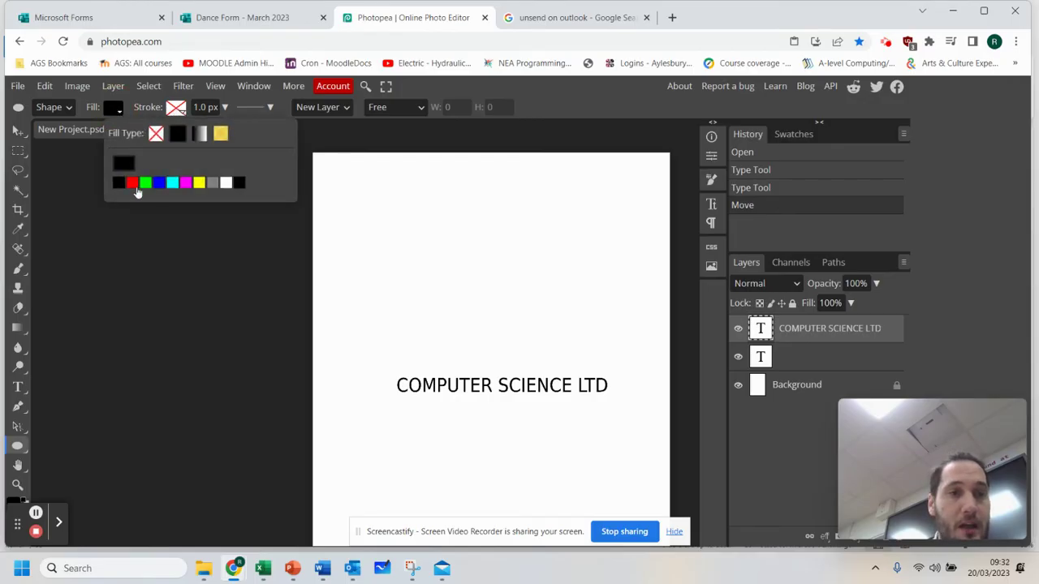
{"action": "left_click", "coordinate": [132, 183]}
{"action": "left_click", "coordinate": [175, 110]}
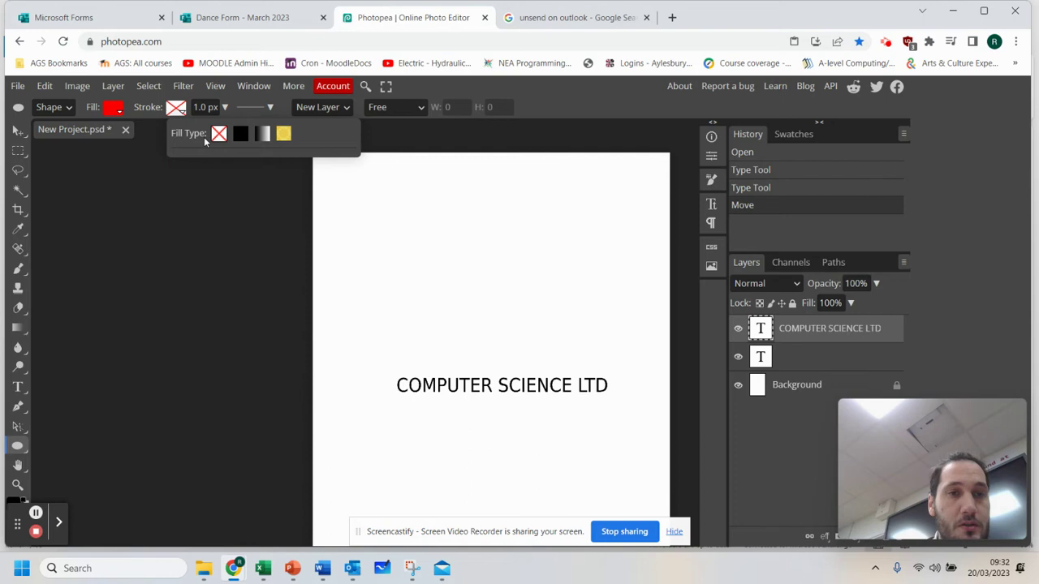
{"action": "left_click", "coordinate": [240, 134]}
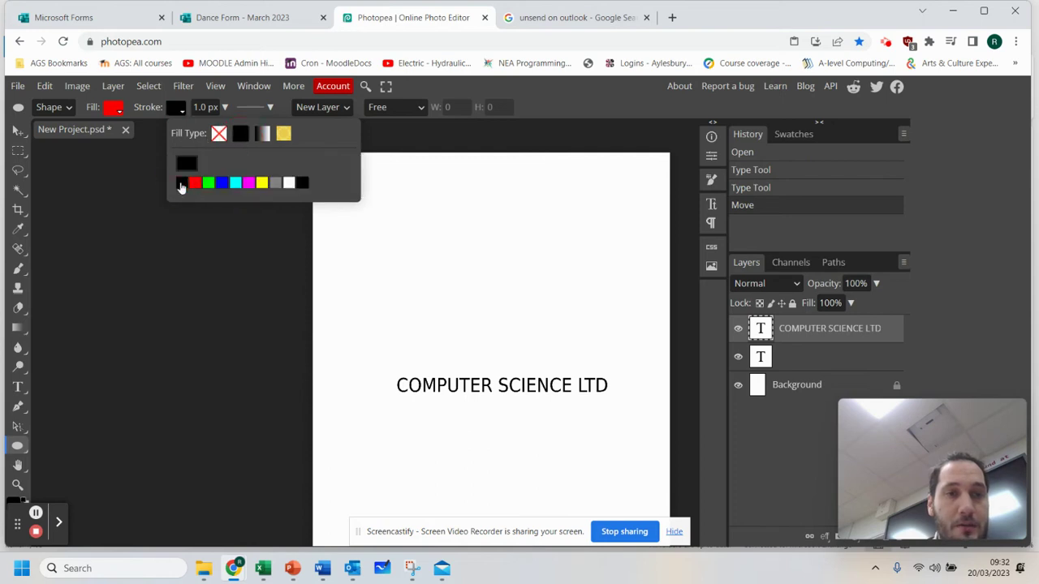
{"action": "left_click", "coordinate": [419, 217]}
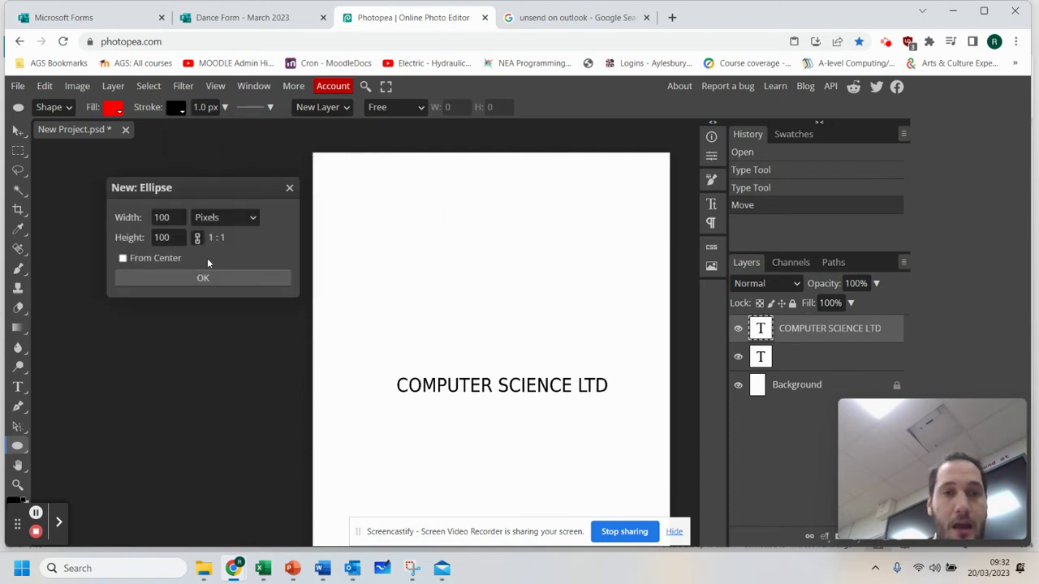
{"action": "left_click", "coordinate": [290, 188]}
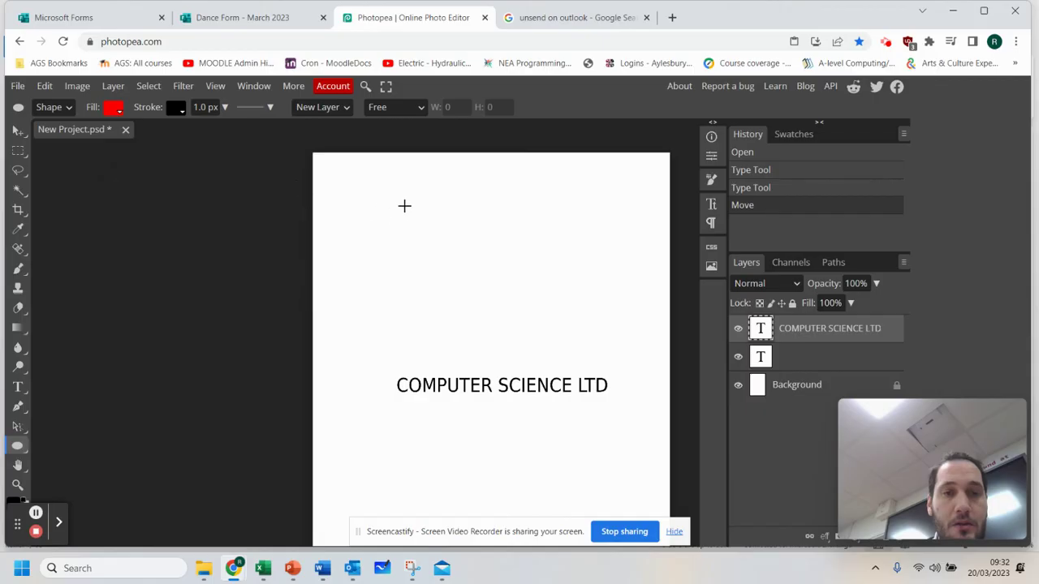
{"action": "left_click_drag", "start_coordinate": [404, 206], "coordinate": [655, 396]}
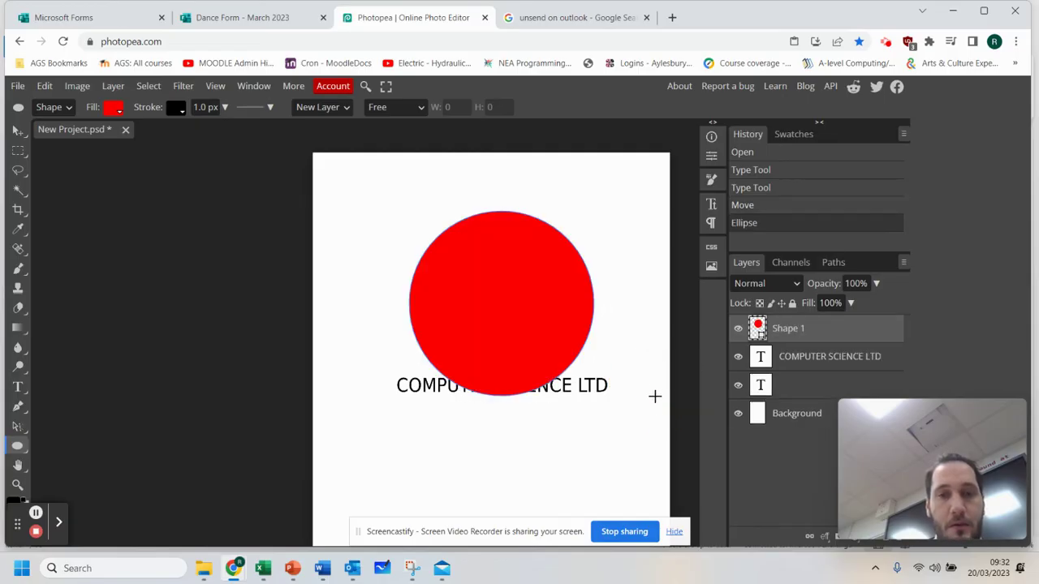
Step: Move the red circle up above the text, keeping its solid red fill after trying a pattern
{"action": "left_click", "coordinate": [18, 130]}
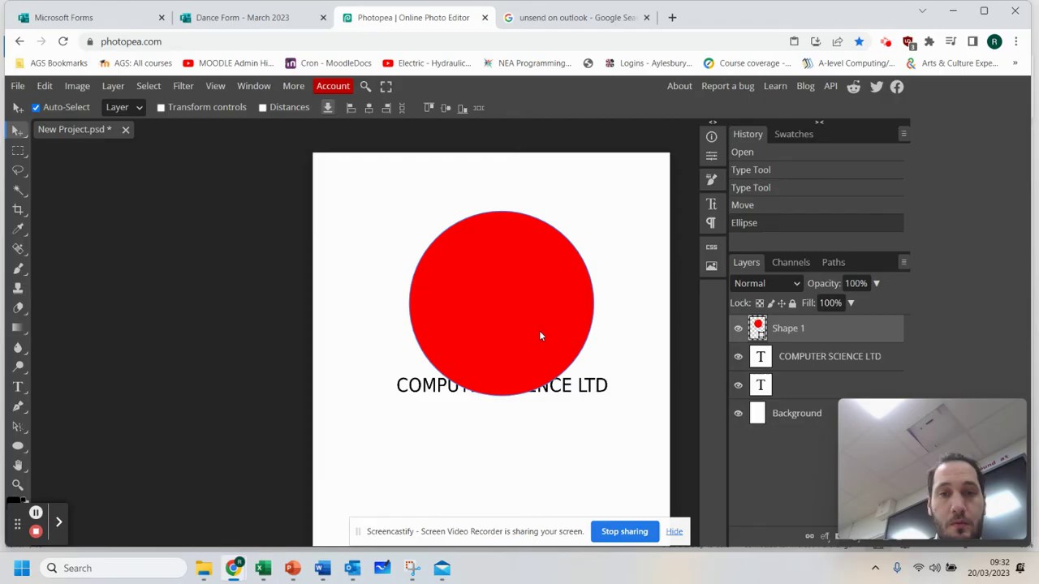
{"action": "left_click_drag", "start_coordinate": [526, 321], "coordinate": [464, 256]}
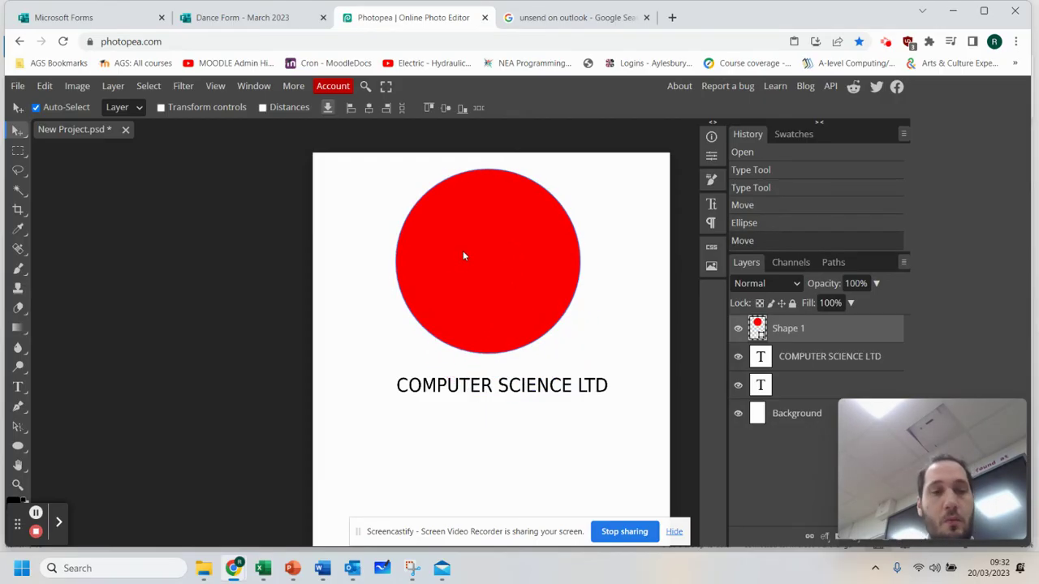
{"action": "left_click", "coordinate": [19, 447]}
{"action": "left_click", "coordinate": [75, 446]}
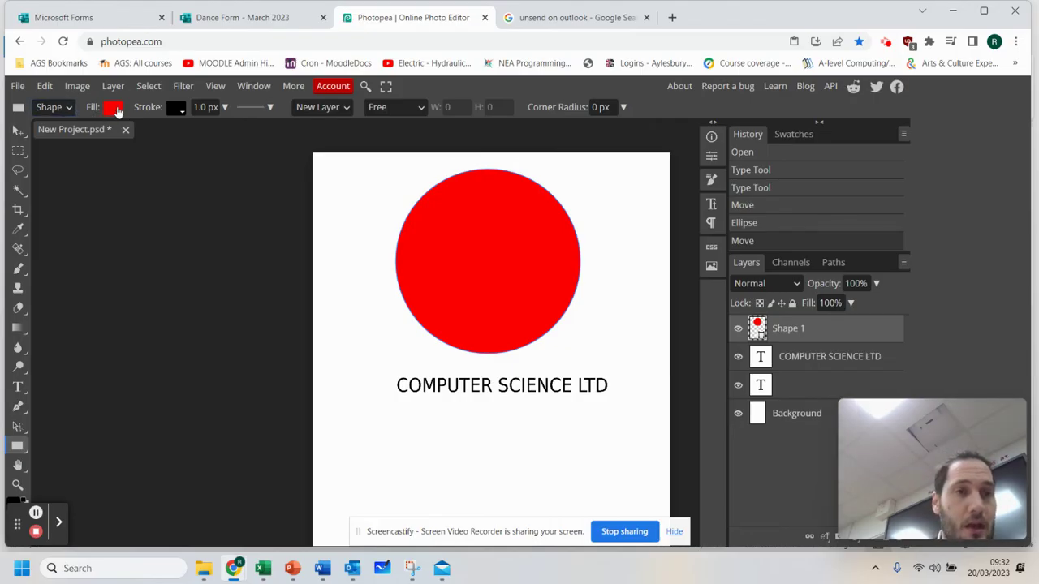
{"action": "left_click", "coordinate": [115, 108]}
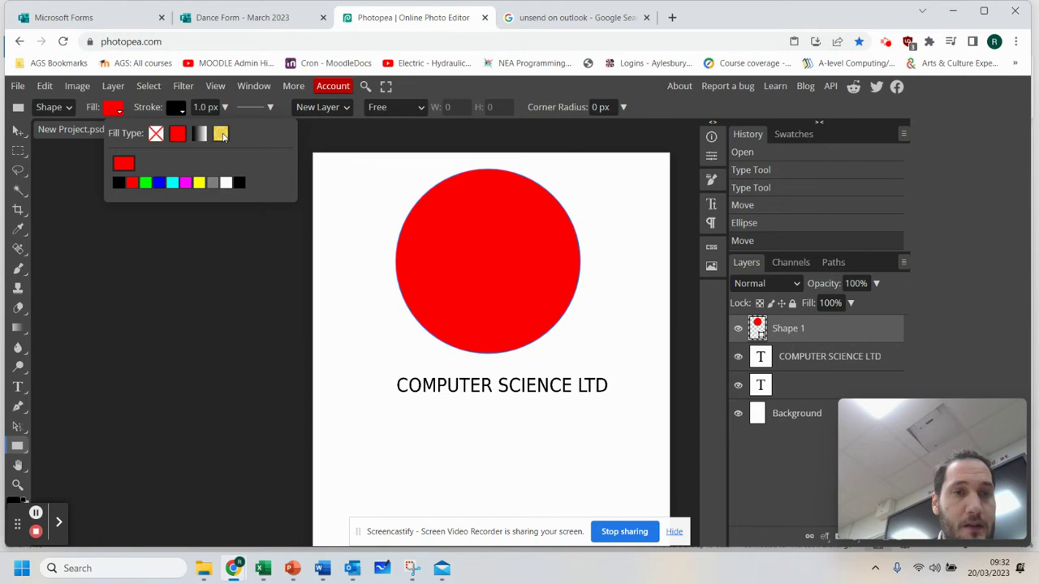
{"action": "left_click", "coordinate": [221, 134]}
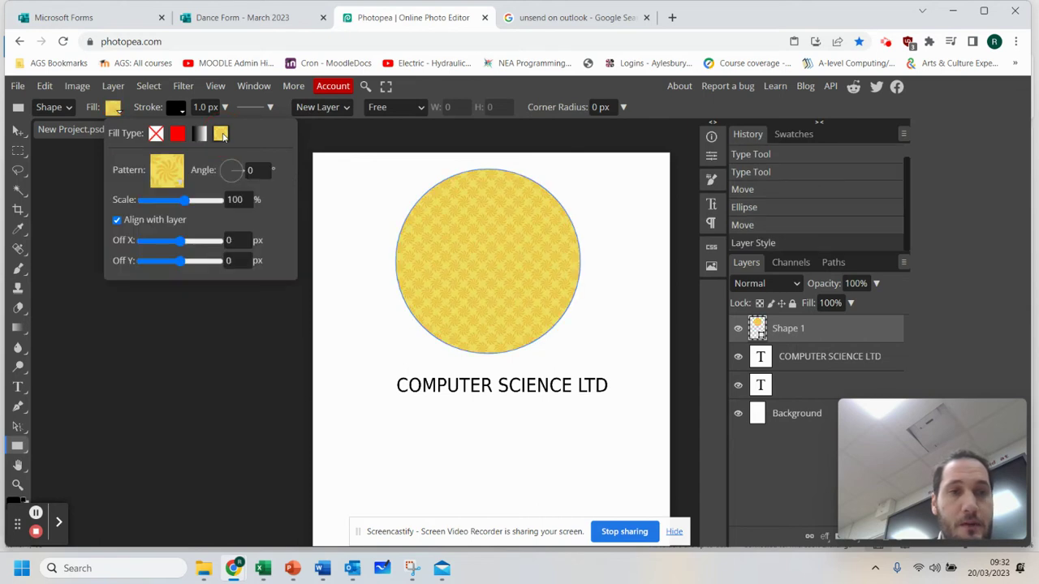
{"action": "left_click", "coordinate": [178, 135]}
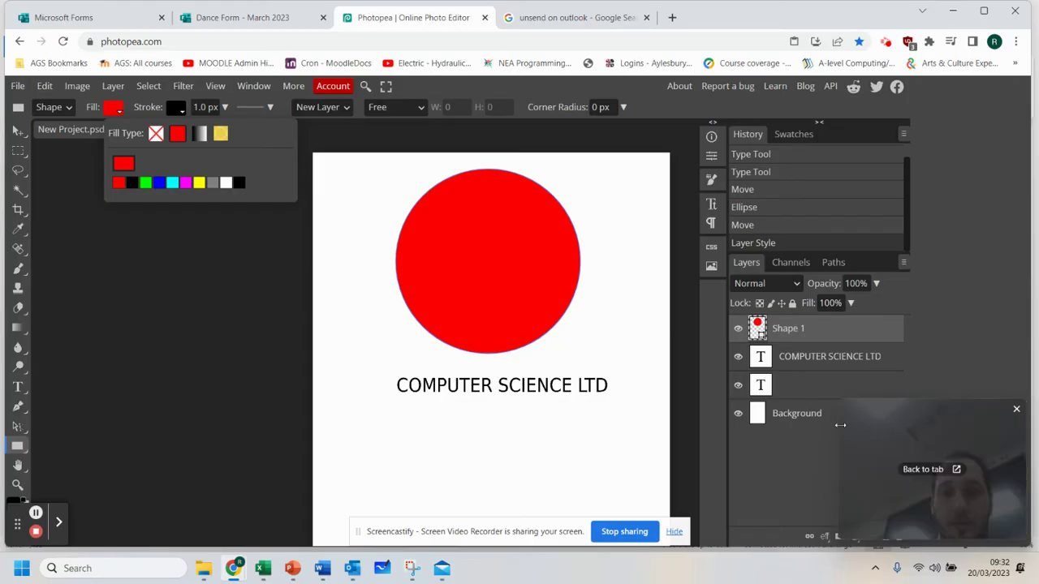
{"action": "left_click", "coordinate": [785, 420]}
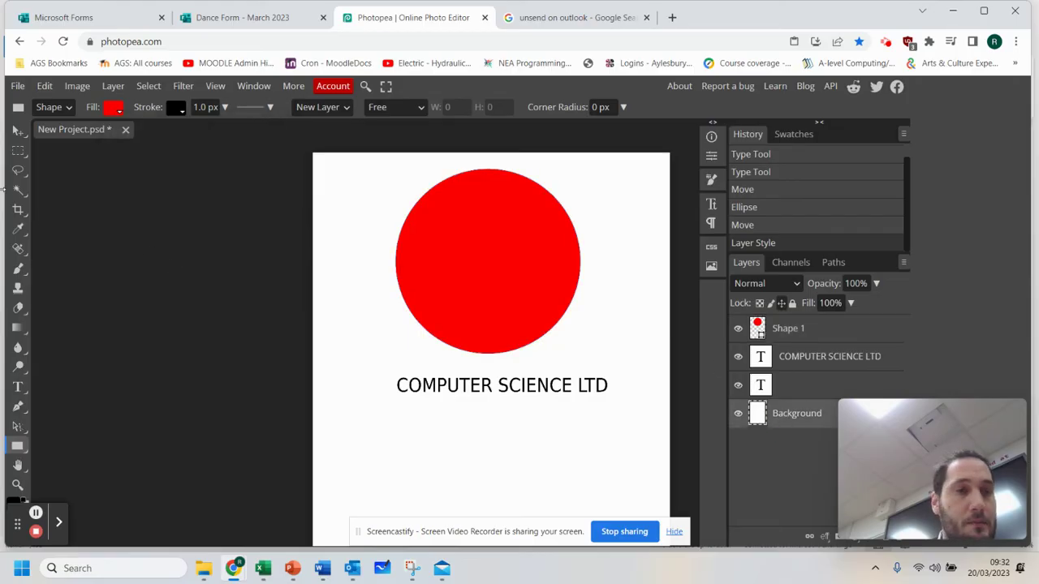
Step: Draw a rectangle inside the red circle and give it a solid yellow fill
{"action": "right_click", "coordinate": [17, 446]}
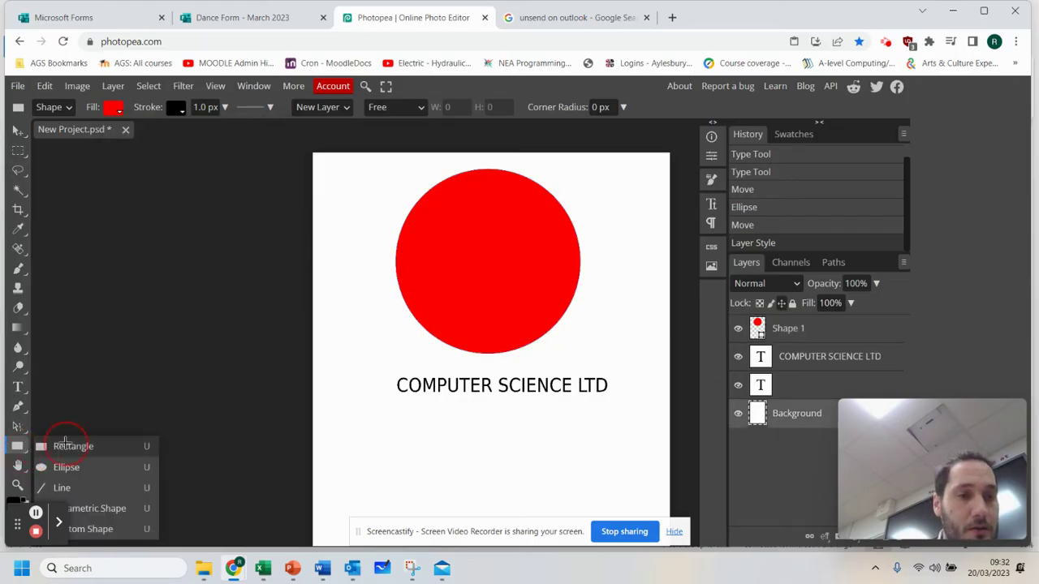
{"action": "left_click", "coordinate": [69, 445]}
{"action": "left_click_drag", "start_coordinate": [424, 210], "coordinate": [548, 311]}
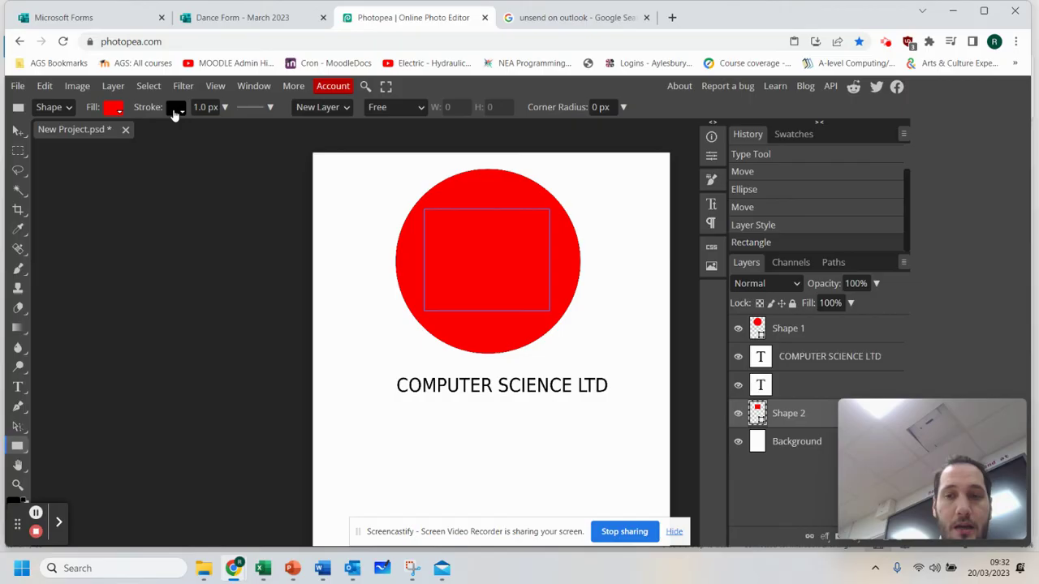
{"action": "left_click", "coordinate": [114, 111]}
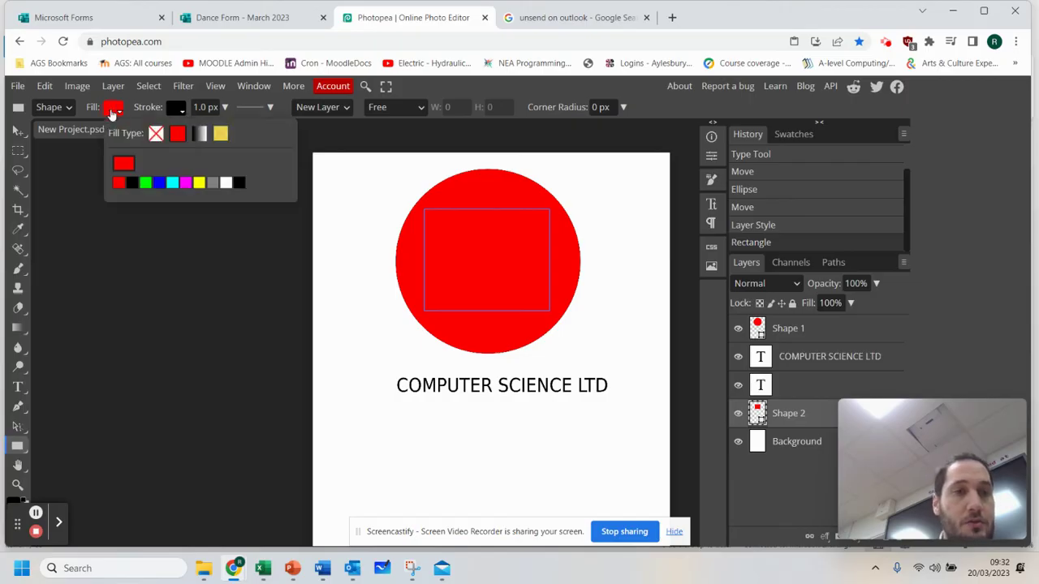
{"action": "left_click", "coordinate": [221, 133]}
{"action": "left_click", "coordinate": [162, 177]}
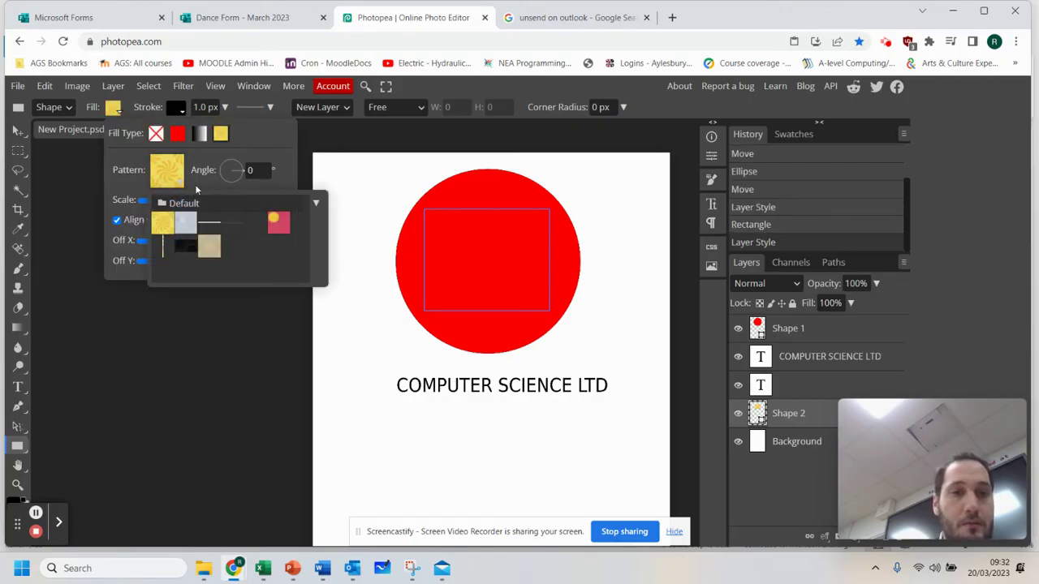
{"action": "left_click", "coordinate": [177, 136]}
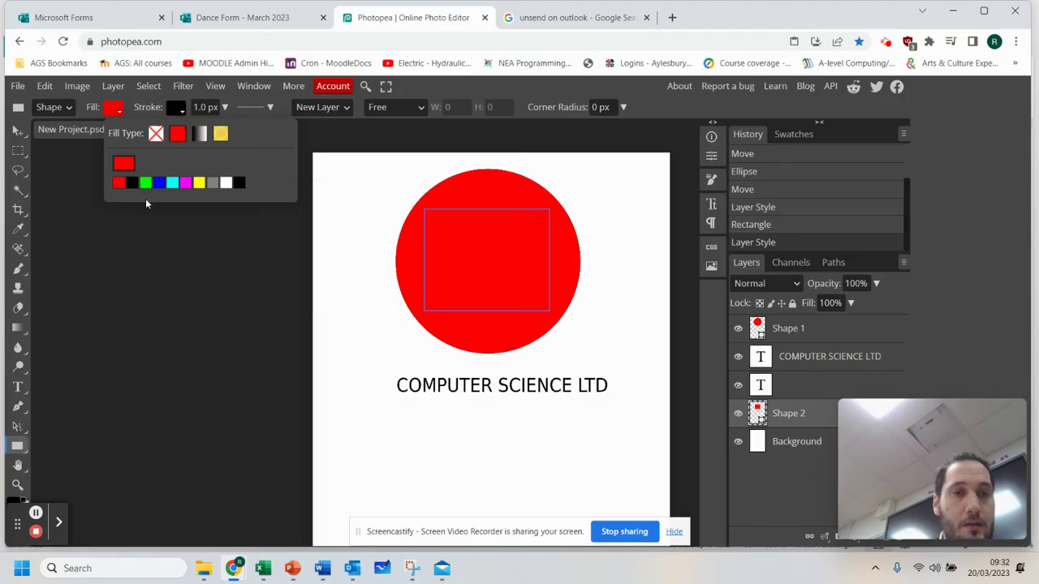
{"action": "left_click", "coordinate": [199, 183]}
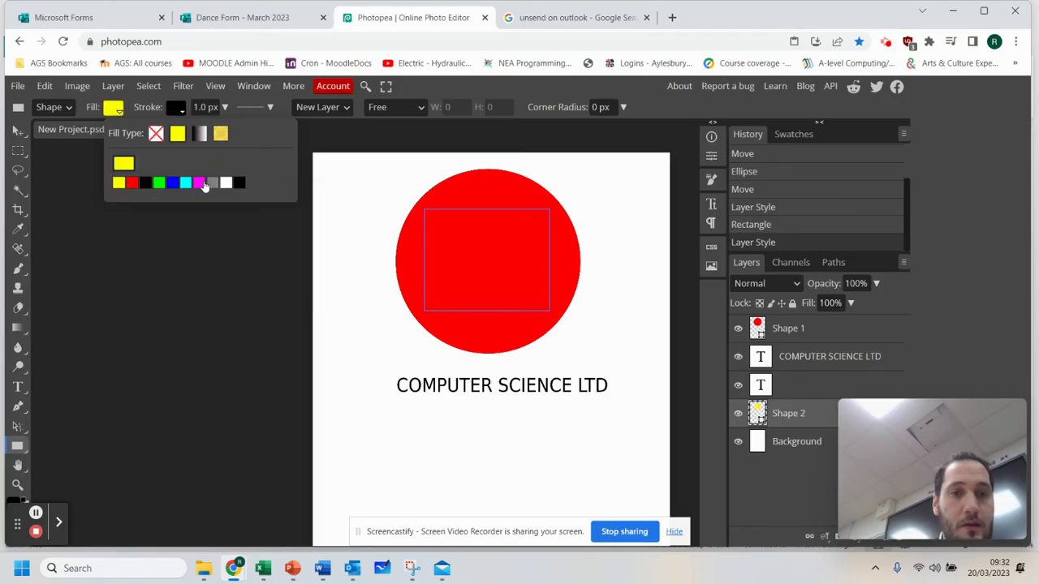
Step: Reorder the Shape 2 layer above Shape 1 so the yellow rectangle shows in front
{"action": "left_click", "coordinate": [18, 130]}
{"action": "left_click", "coordinate": [554, 245]}
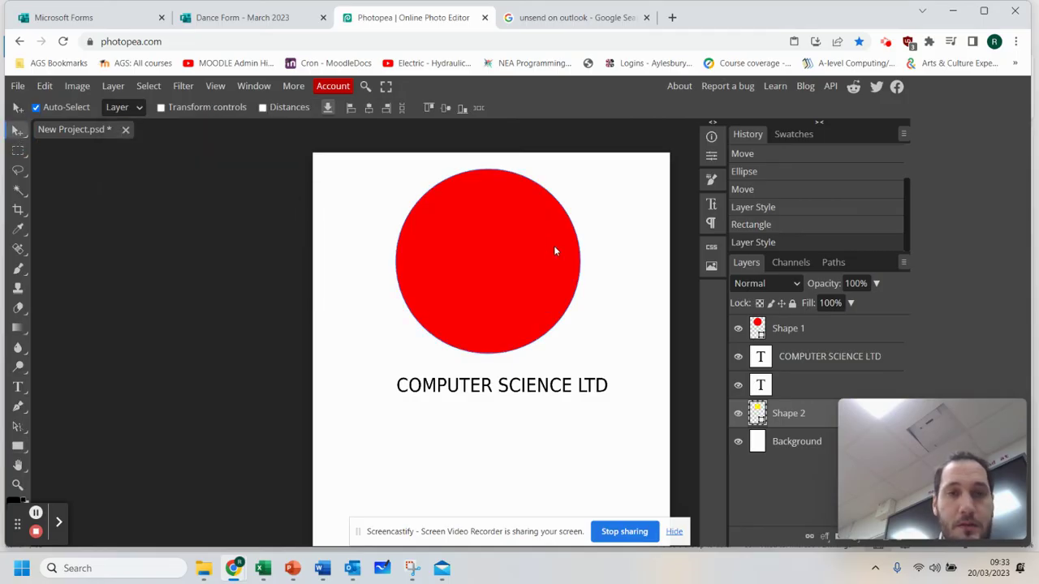
{"action": "left_click", "coordinate": [776, 415]}
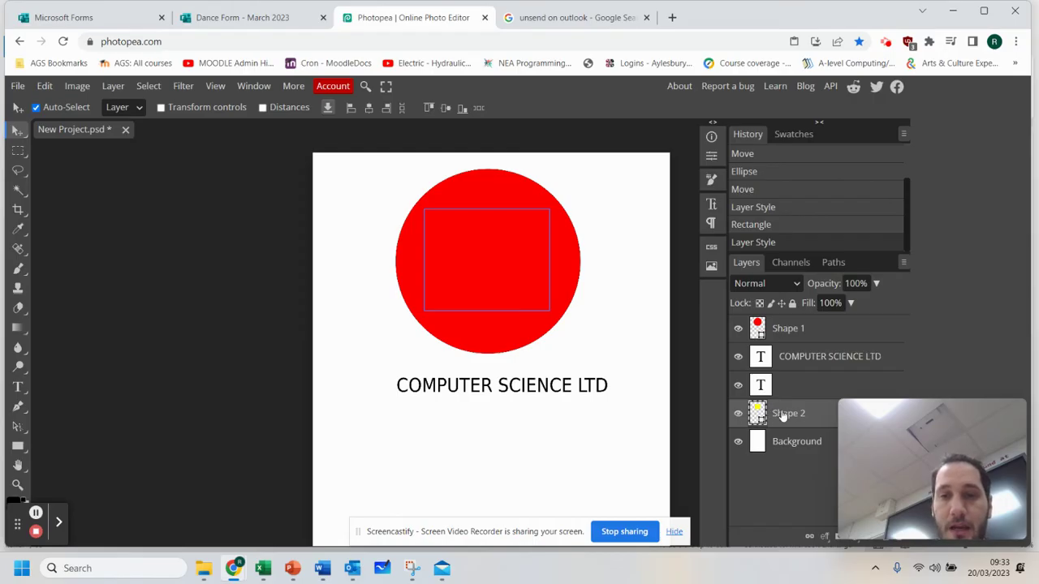
{"action": "left_click_drag", "start_coordinate": [781, 415], "coordinate": [789, 327]}
{"action": "left_click", "coordinate": [489, 249]}
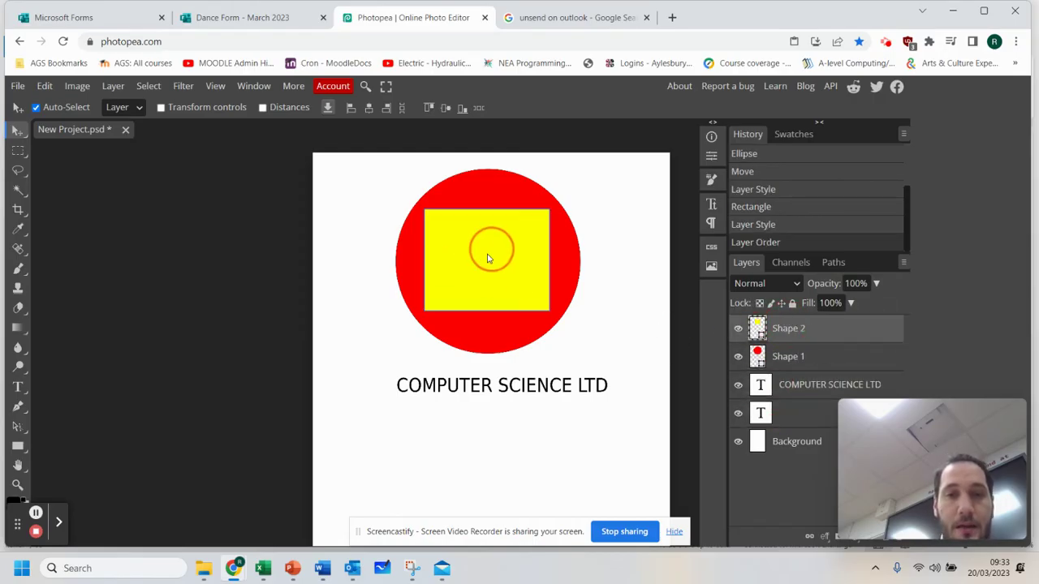
{"action": "left_click", "coordinate": [18, 170]}
{"action": "left_click", "coordinate": [17, 446]}
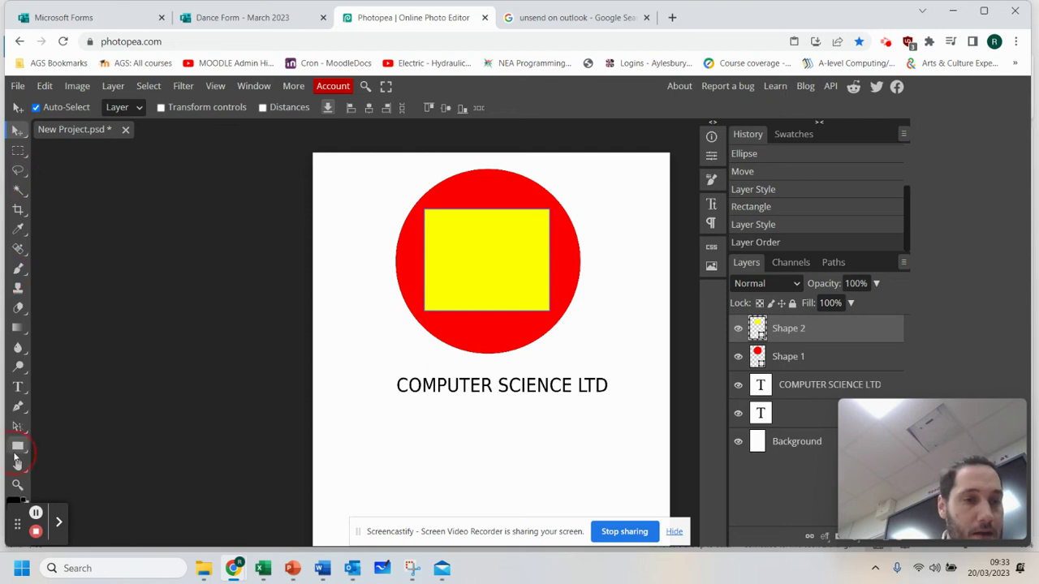
Step: Draw a smaller black-filled rectangle inside the yellow one, leaving a yellow screen border
{"action": "left_click", "coordinate": [64, 442]}
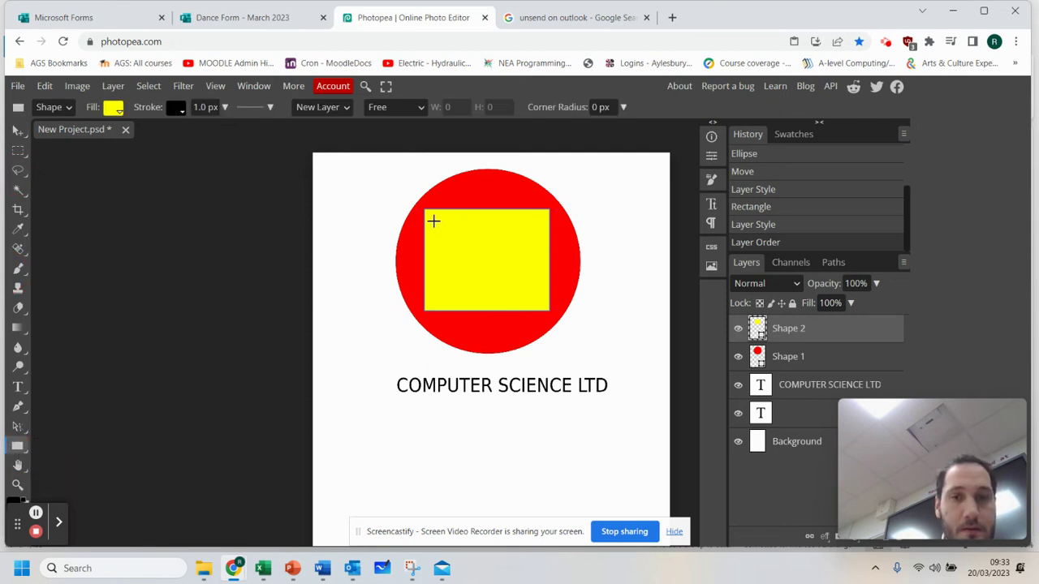
{"action": "left_click_drag", "start_coordinate": [438, 221], "coordinate": [533, 297]}
{"action": "left_click", "coordinate": [113, 108]}
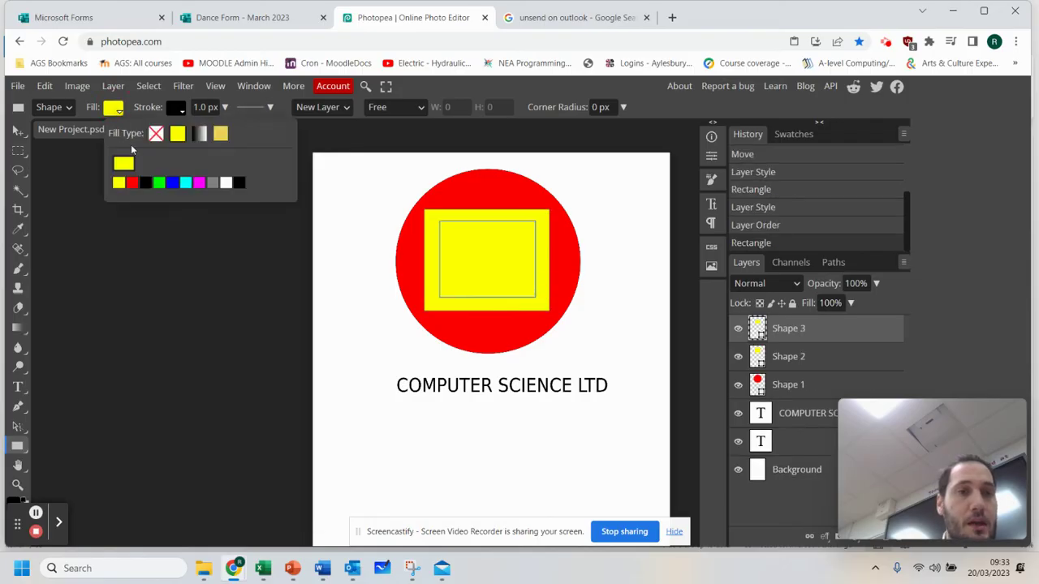
{"action": "left_click", "coordinate": [148, 184]}
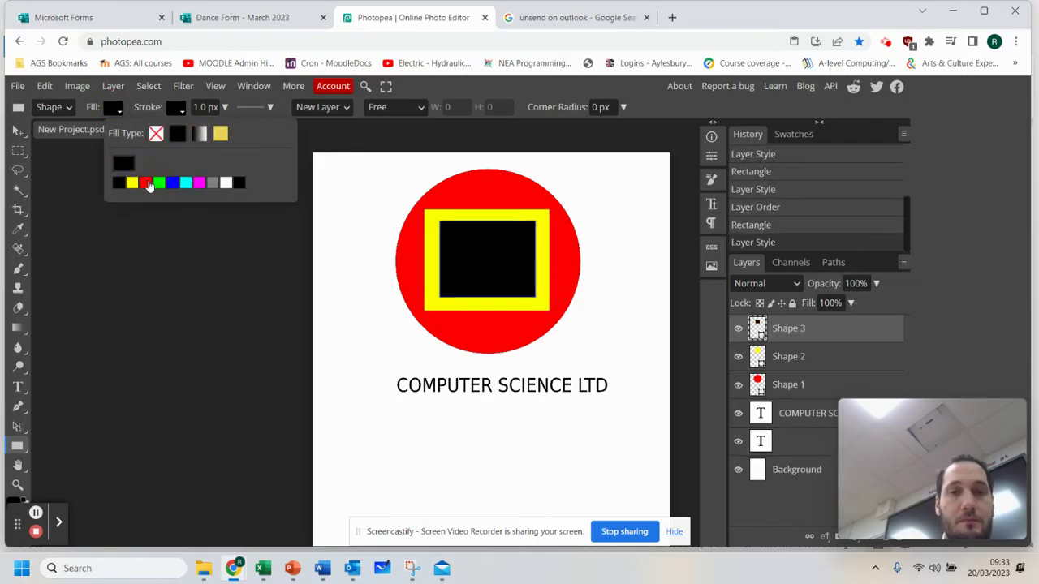
{"action": "left_click", "coordinate": [19, 132]}
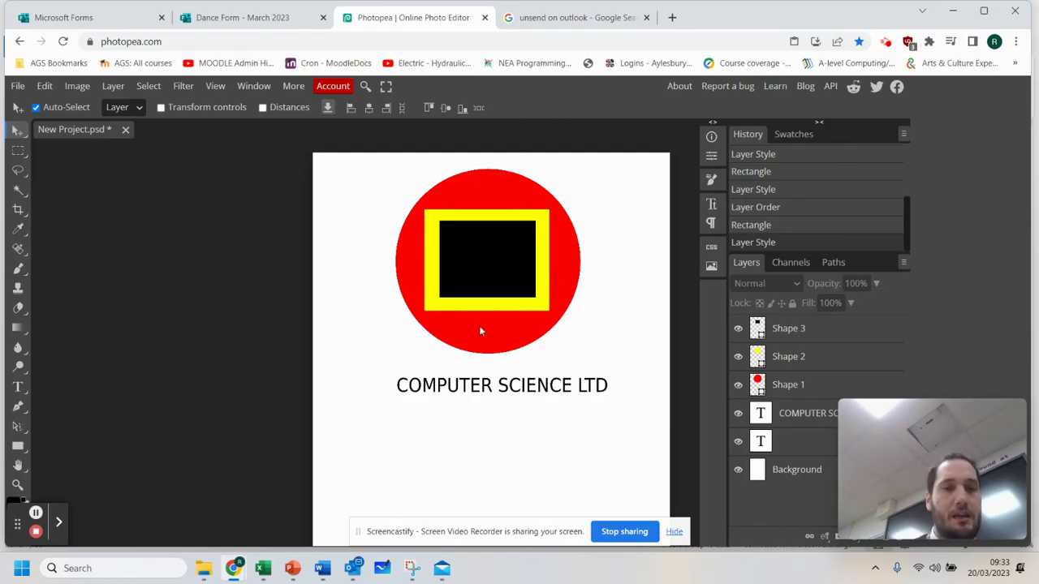
{"action": "left_click", "coordinate": [27, 413]}
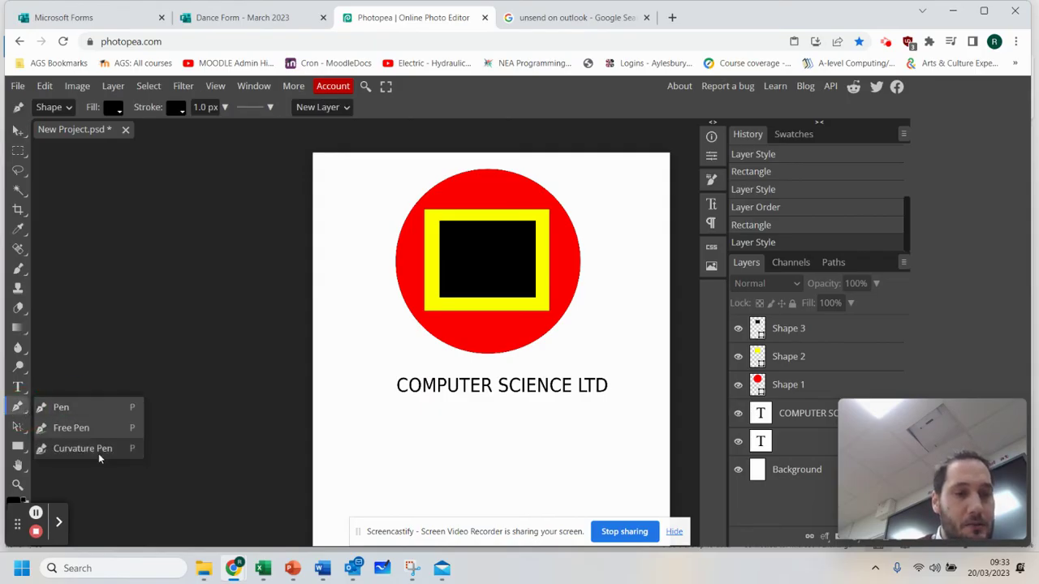
{"action": "left_click", "coordinate": [102, 412]}
{"action": "left_click_drag", "start_coordinate": [344, 442], "coordinate": [394, 446]}
{"action": "left_click", "coordinate": [394, 430]}
{"action": "left_click", "coordinate": [445, 437]}
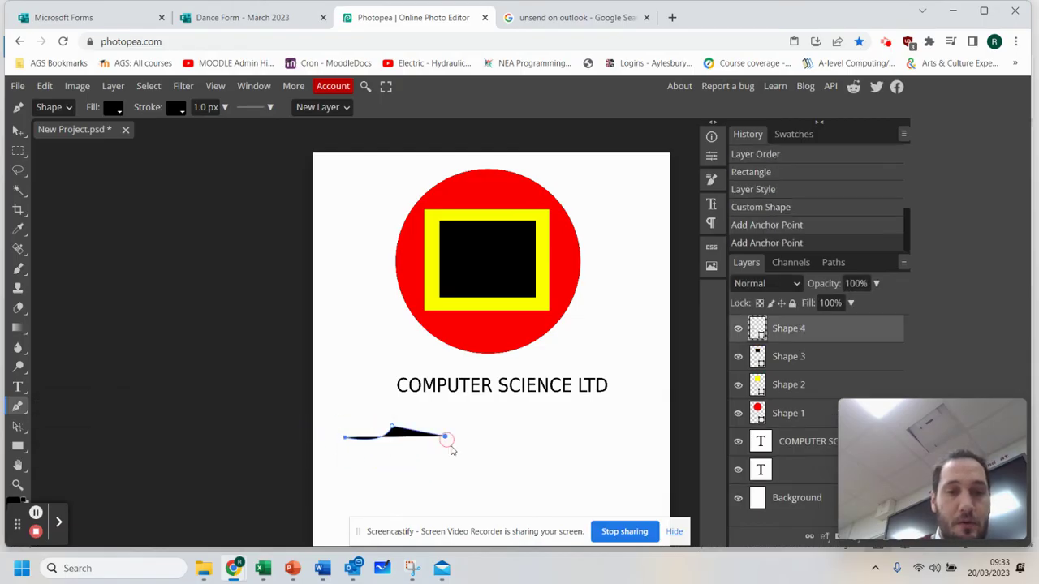
{"action": "left_click", "coordinate": [555, 441]}
{"action": "left_click", "coordinate": [597, 467]}
{"action": "left_click", "coordinate": [589, 477]}
{"action": "left_click", "coordinate": [461, 482]}
{"action": "left_click", "coordinate": [410, 473]}
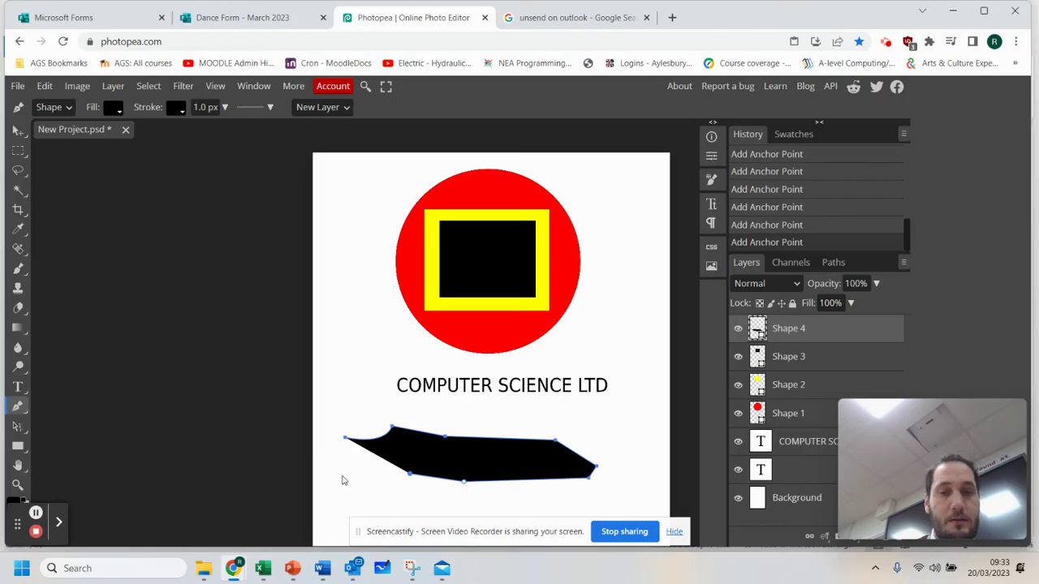
{"action": "left_click", "coordinate": [342, 475]}
{"action": "left_click", "coordinate": [357, 425]}
{"action": "key", "text": "ctrl+z"}
{"action": "key", "text": "ctrl+z"}
{"action": "key", "text": "ctrl+z"}
{"action": "key", "text": "ctrl+z"}
{"action": "key", "text": "ctrl+z"}
{"action": "key", "text": "ctrl+z"}
{"action": "key", "text": "ctrl+z"}
{"action": "key", "text": "ctrl+z"}
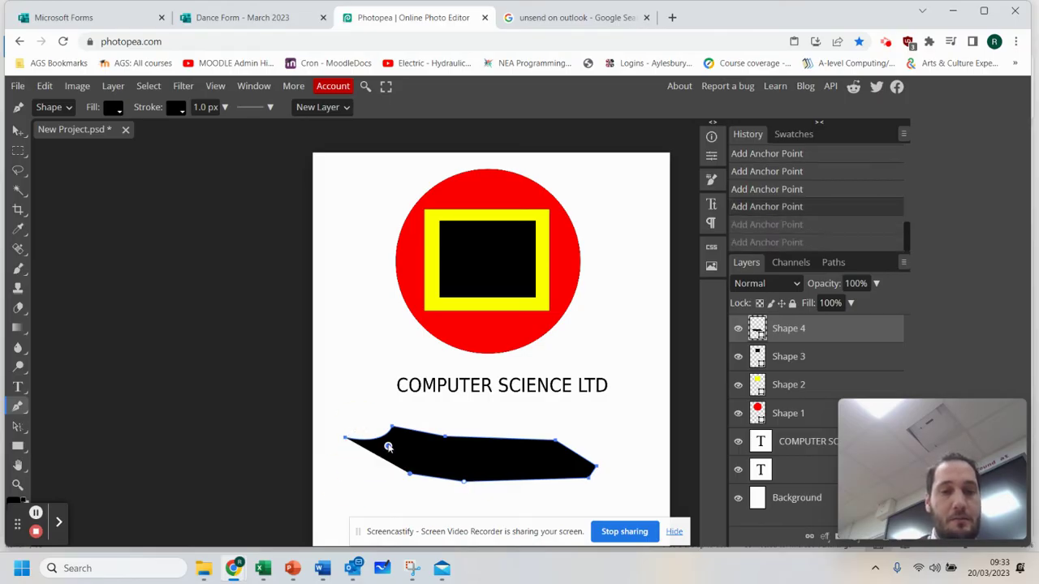
{"action": "key", "text": "ctrl+z"}
{"action": "key", "text": "ctrl+z"}
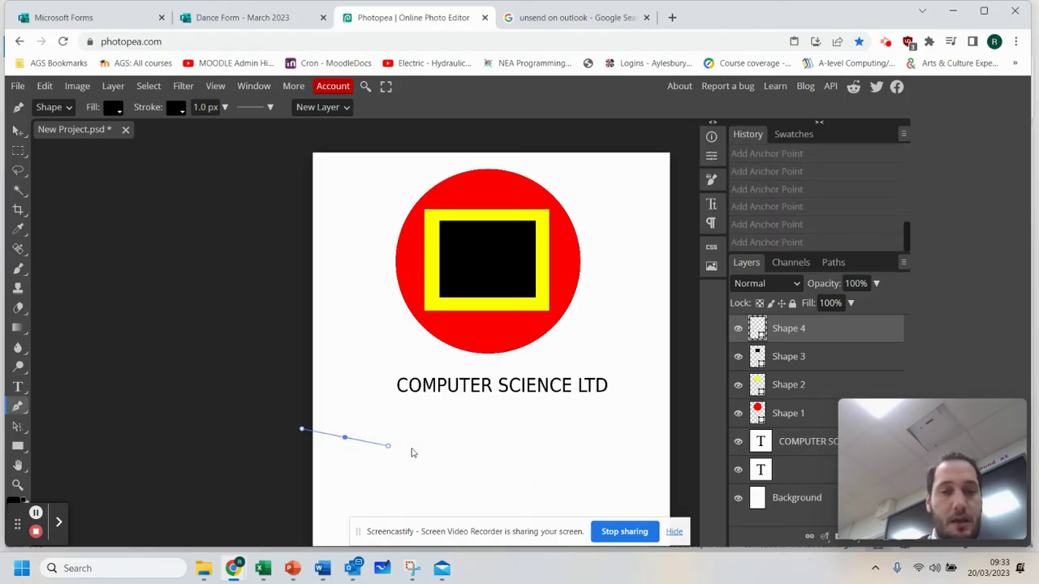
{"action": "left_click", "coordinate": [340, 434]}
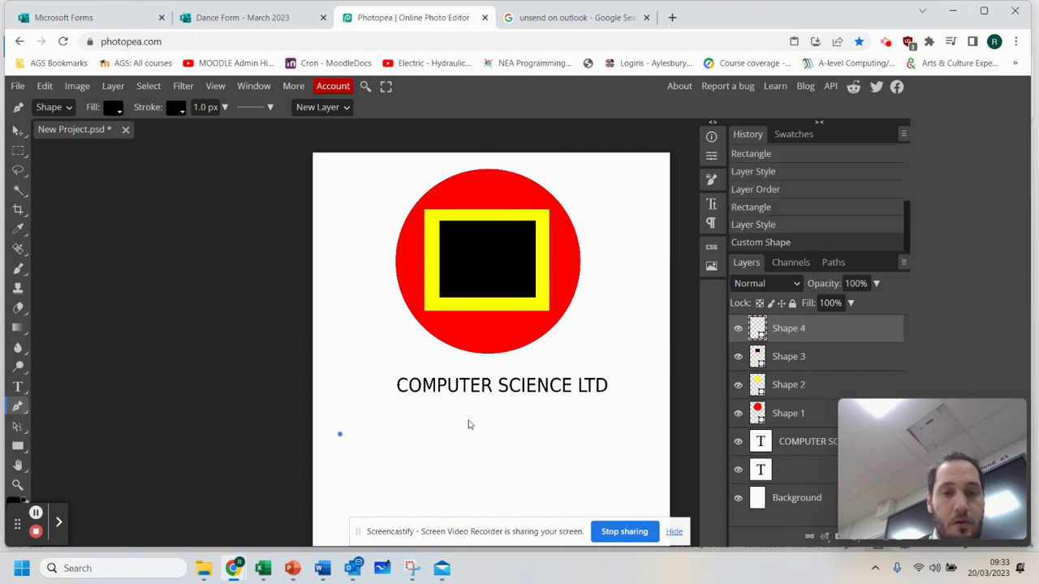
{"action": "left_click", "coordinate": [470, 420]}
{"action": "left_click", "coordinate": [498, 423]}
{"action": "left_click", "coordinate": [551, 423]}
{"action": "left_click", "coordinate": [617, 428]}
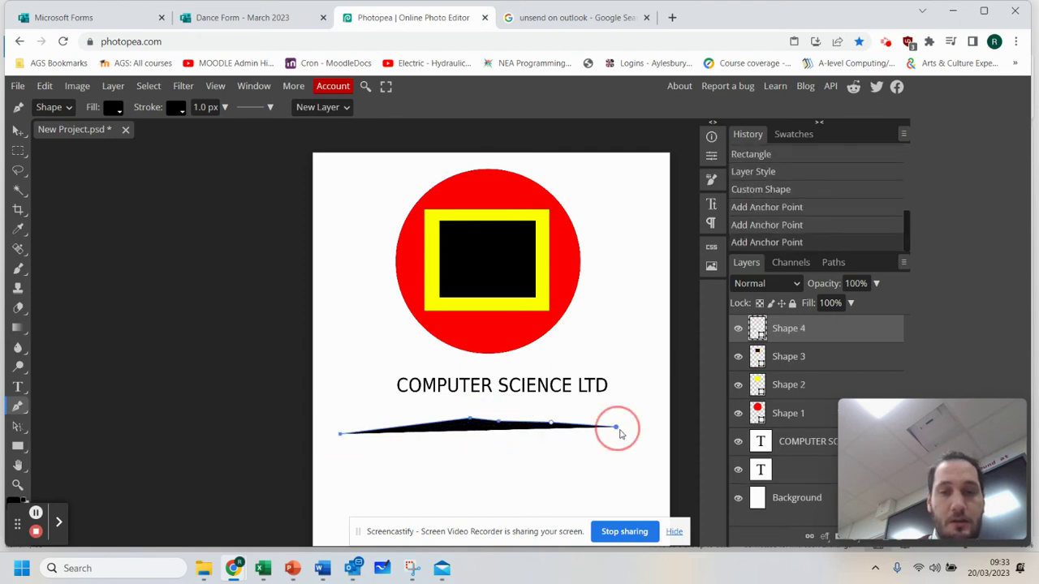
{"action": "left_click", "coordinate": [635, 450]}
{"action": "left_click", "coordinate": [616, 477]}
{"action": "left_click", "coordinate": [527, 485]}
{"action": "left_click", "coordinate": [439, 488]}
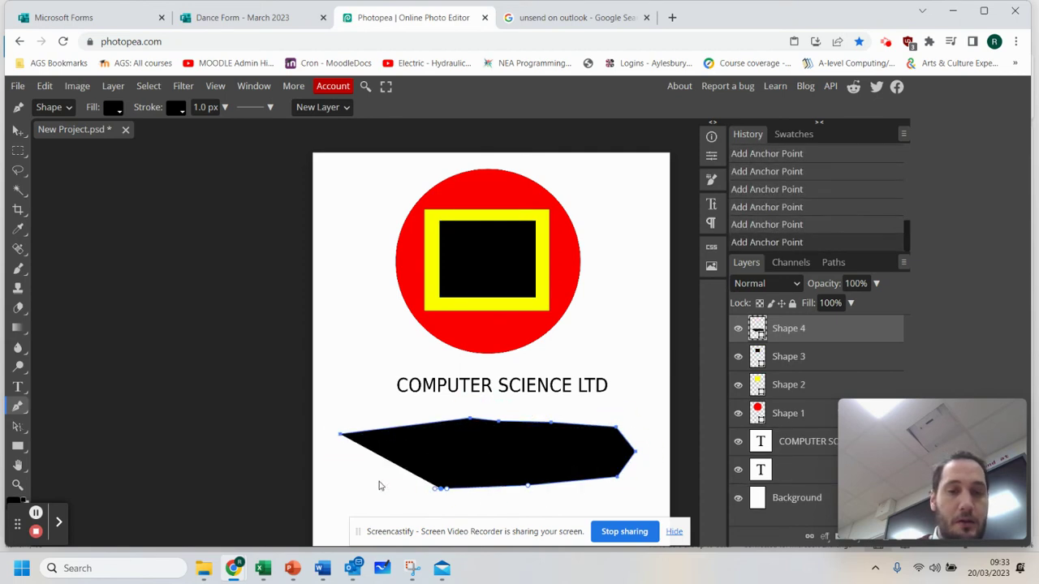
{"action": "left_click", "coordinate": [380, 479]}
{"action": "left_click", "coordinate": [347, 463]}
{"action": "left_click", "coordinate": [329, 452]}
{"action": "left_click", "coordinate": [334, 417]}
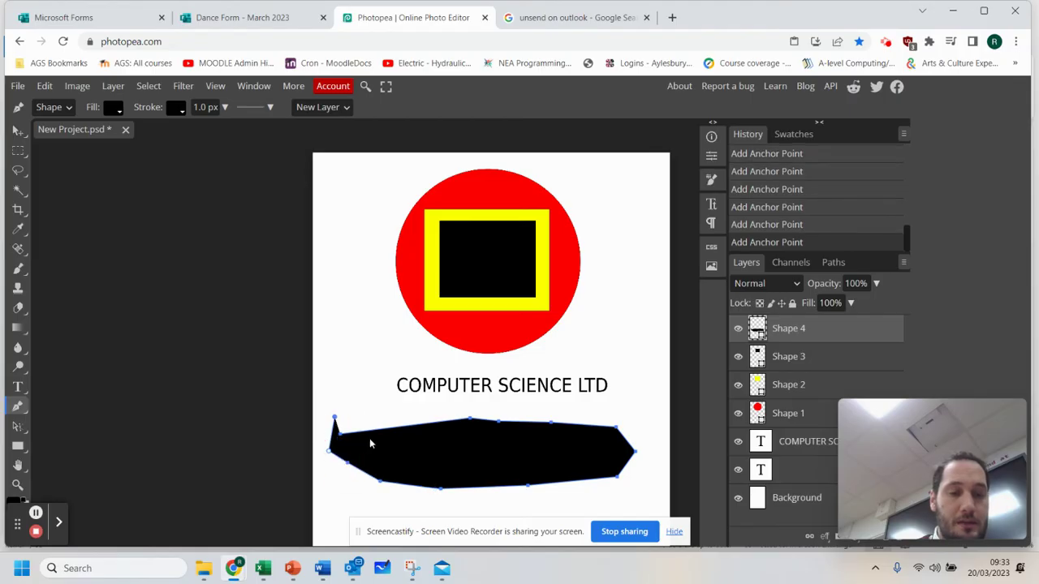
{"action": "key", "text": "ctrl+z"}
{"action": "key", "text": "ctrl+z"}
{"action": "key", "text": "ctrl+z"}
{"action": "key", "text": "ctrl+z"}
{"action": "key", "text": "ctrl+z"}
{"action": "key", "text": "ctrl+z"}
{"action": "key", "text": "ctrl+z"}
{"action": "key", "text": "ctrl+z"}
{"action": "key", "text": "ctrl+z"}
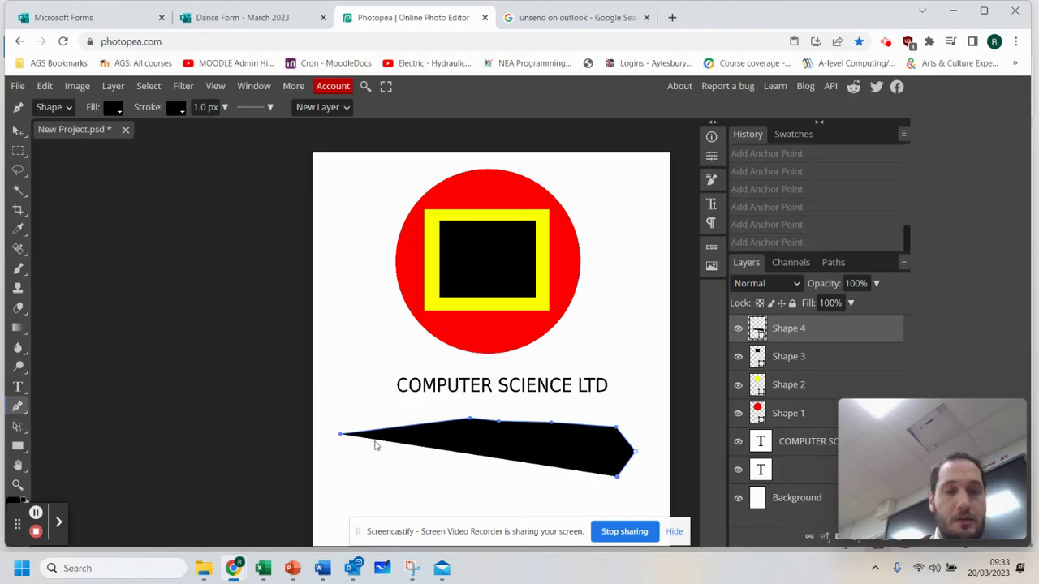
{"action": "key", "text": "ctrl+z"}
{"action": "key", "text": "ctrl+z"}
{"action": "key", "text": "ctrl+z"}
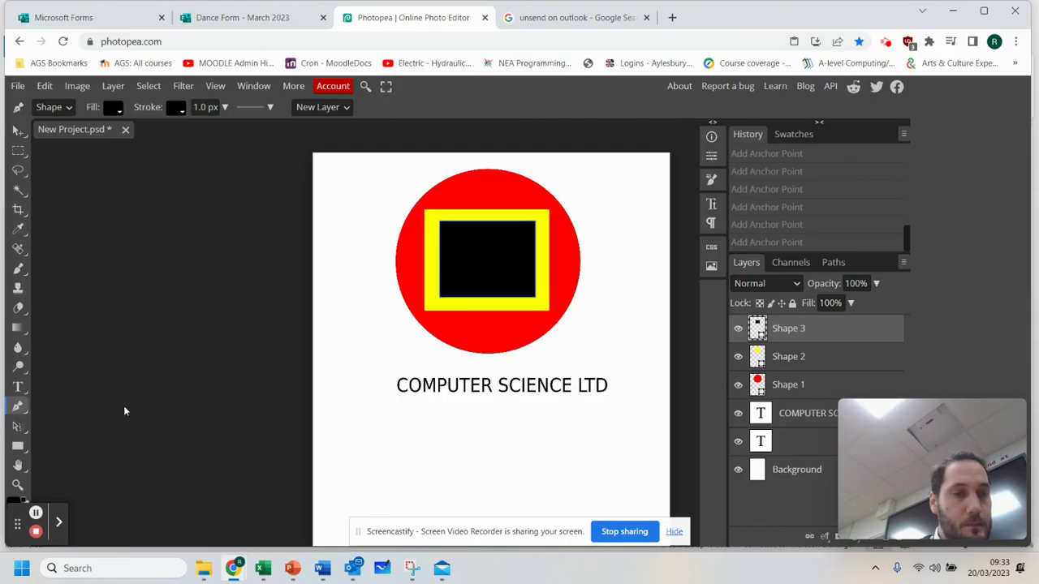
{"action": "right_click", "coordinate": [15, 408]}
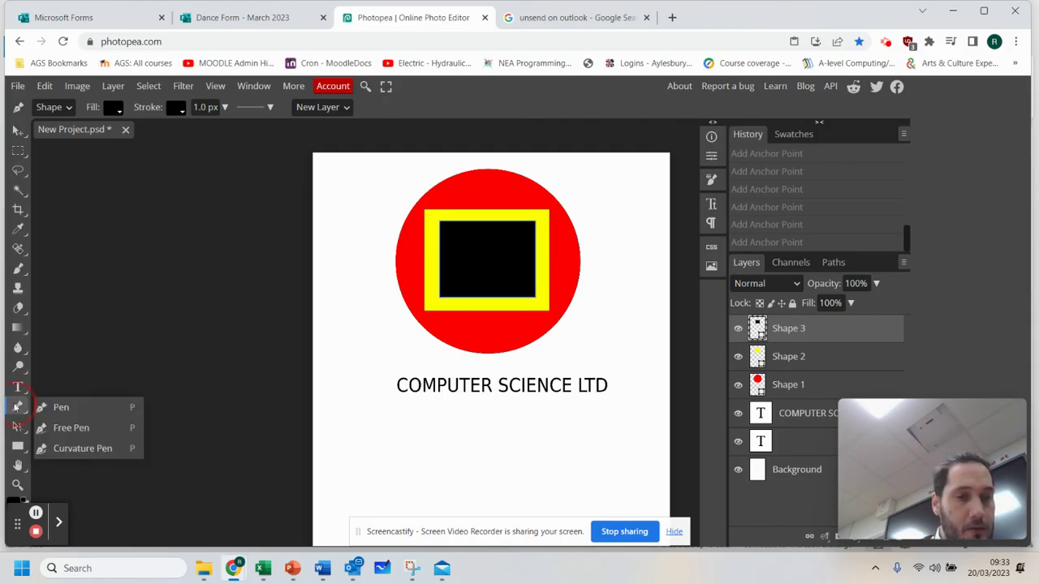
{"action": "left_click", "coordinate": [104, 430]}
{"action": "mouse_move", "coordinate": [360, 462]}
{"action": "left_mouse_down"}
{"action": "mouse_move", "coordinate": [477, 425]}
{"action": "mouse_move", "coordinate": [570, 446]}
{"action": "mouse_move", "coordinate": [624, 431]}
{"action": "mouse_move", "coordinate": [636, 468]}
{"action": "mouse_move", "coordinate": [475, 497]}
{"action": "mouse_move", "coordinate": [385, 476]}
{"action": "left_mouse_up"}
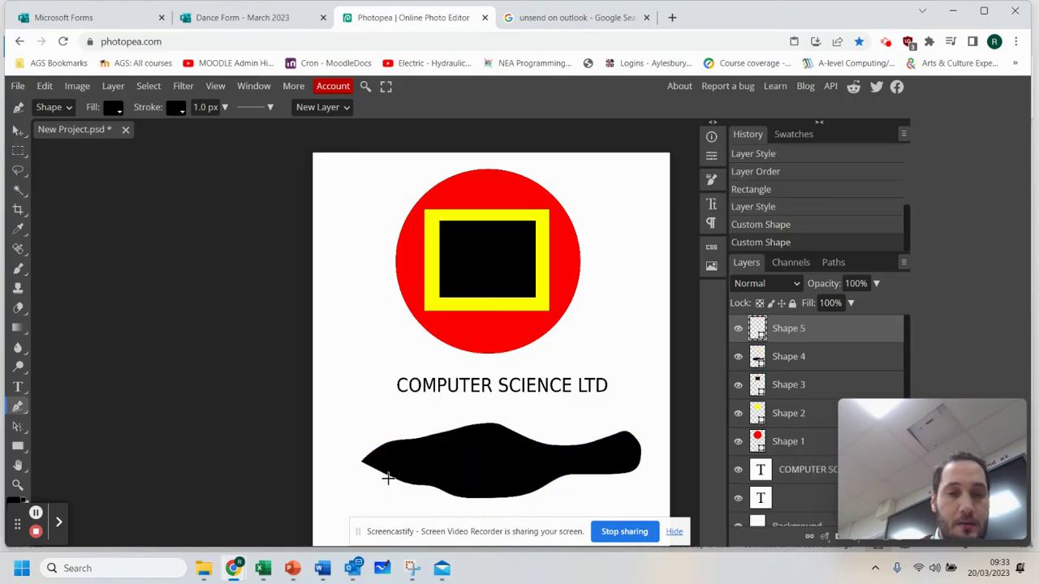
{"action": "key", "text": "ctrl+z"}
{"action": "key", "text": "ctrl+z"}
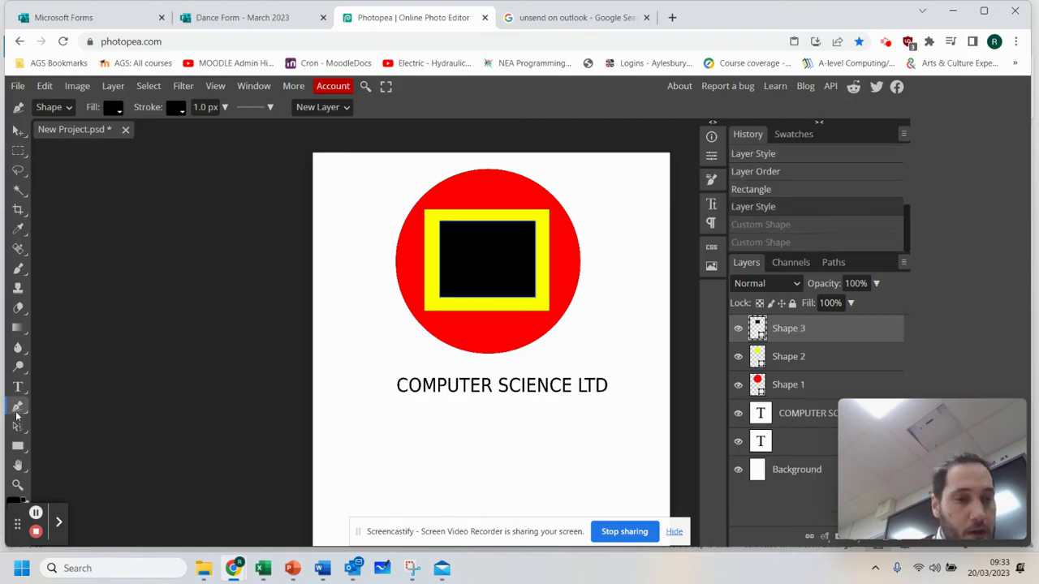
{"action": "right_click", "coordinate": [17, 407]}
{"action": "left_click", "coordinate": [98, 457]}
{"action": "left_click", "coordinate": [363, 451]}
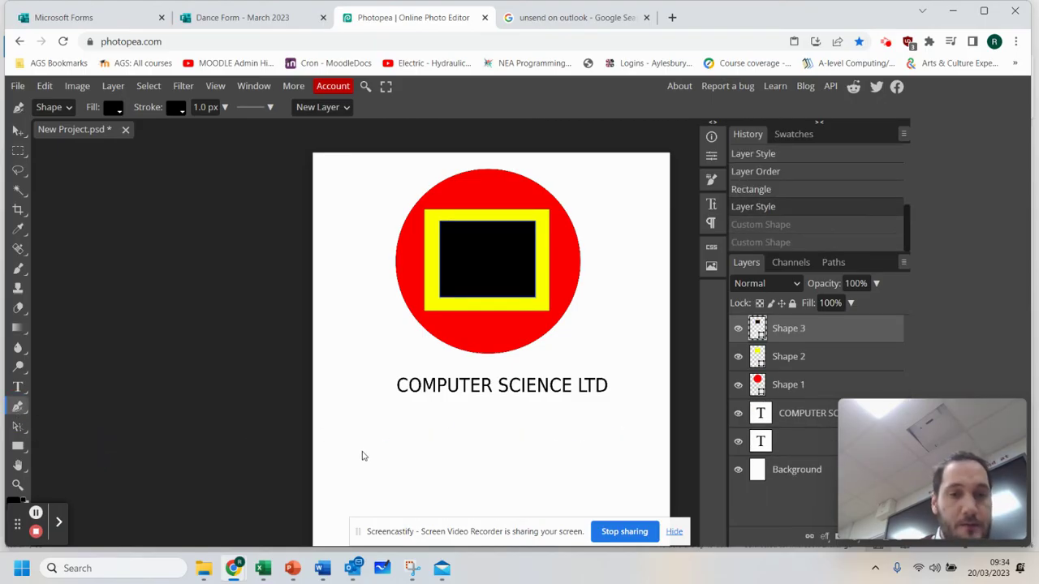
{"action": "left_click", "coordinate": [561, 441]}
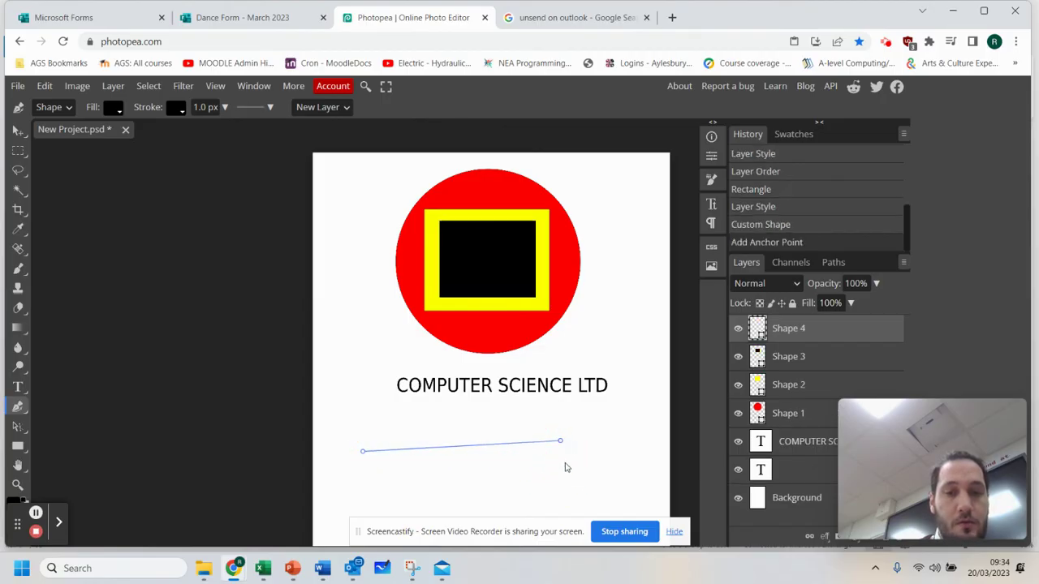
{"action": "left_click_drag", "start_coordinate": [561, 441], "coordinate": [587, 448]}
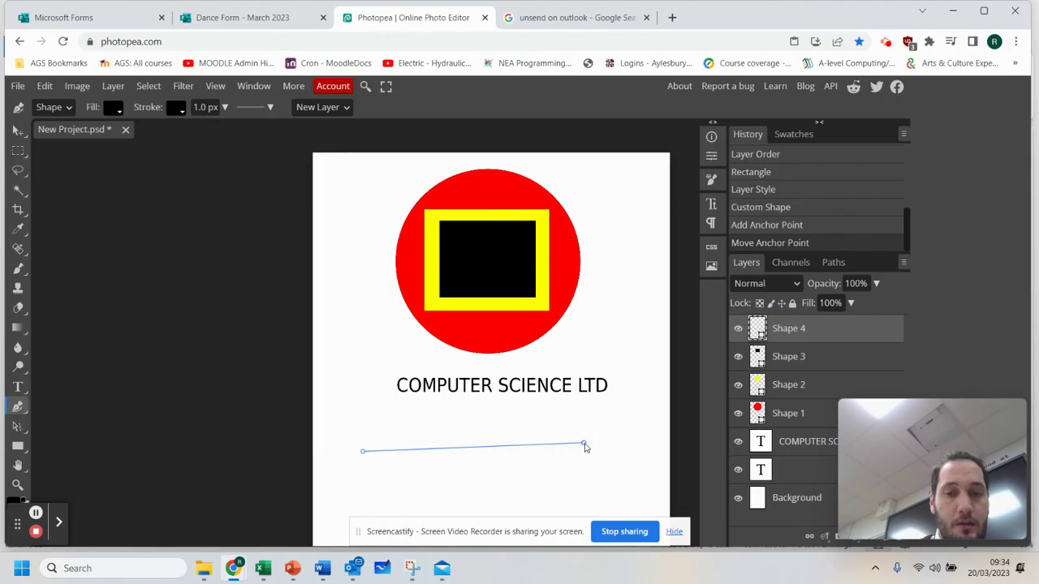
{"action": "left_click_drag", "start_coordinate": [474, 451], "coordinate": [377, 491]}
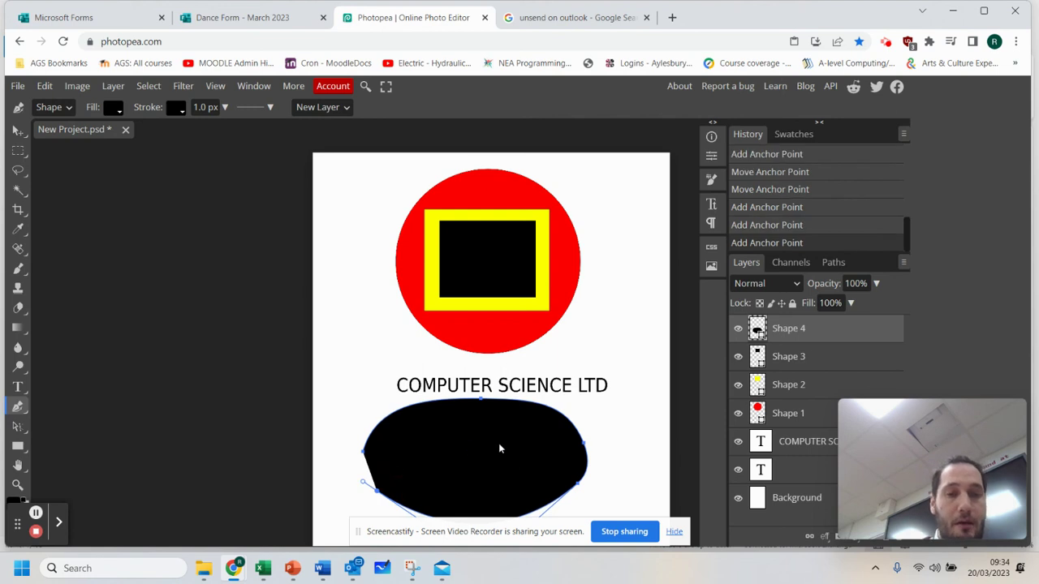
{"action": "key", "text": "ctrl+z"}
{"action": "key", "text": "ctrl+z"}
{"action": "key", "text": "ctrl+z"}
{"action": "key", "text": "ctrl+z"}
{"action": "key", "text": "ctrl+z"}
{"action": "key", "text": "ctrl+z"}
{"action": "key", "text": "ctrl+z"}
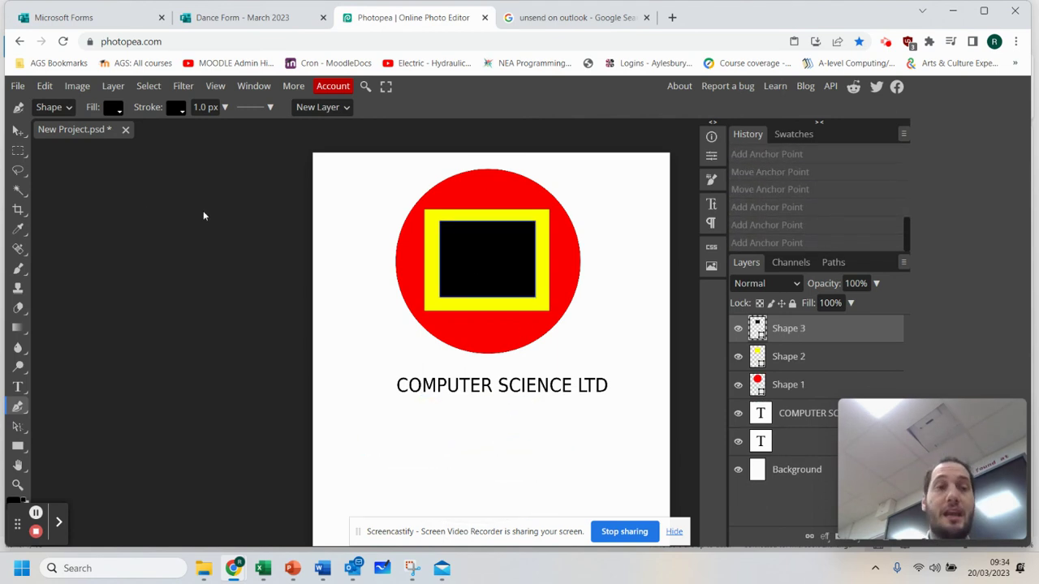
Step: Show the File > Export as submenu listing PNG, JPG, SVG, GIF, MP4 and PDF
{"action": "left_click", "coordinate": [17, 86]}
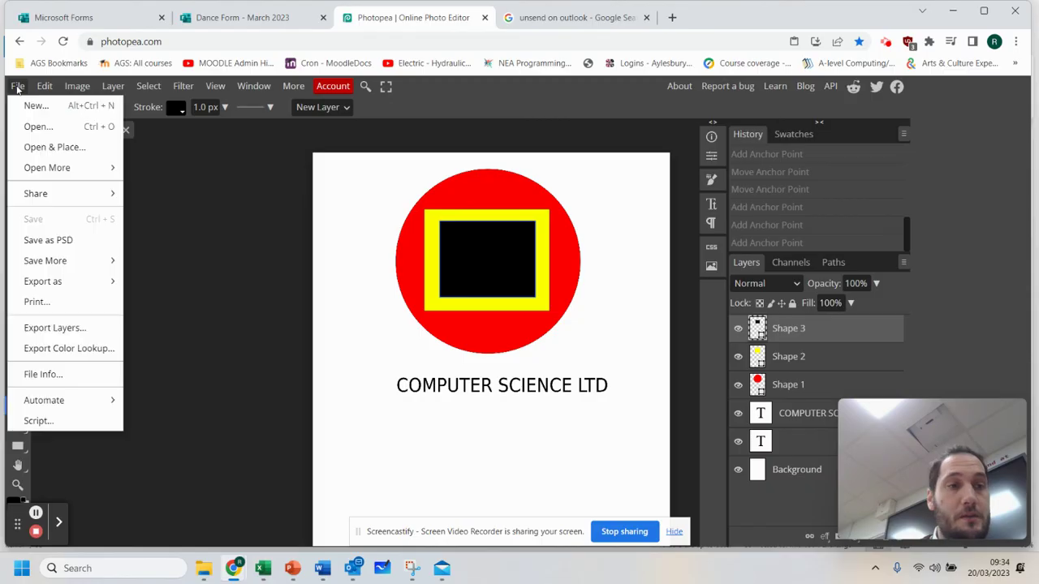
{"action": "mouse_move", "coordinate": [93, 282]}
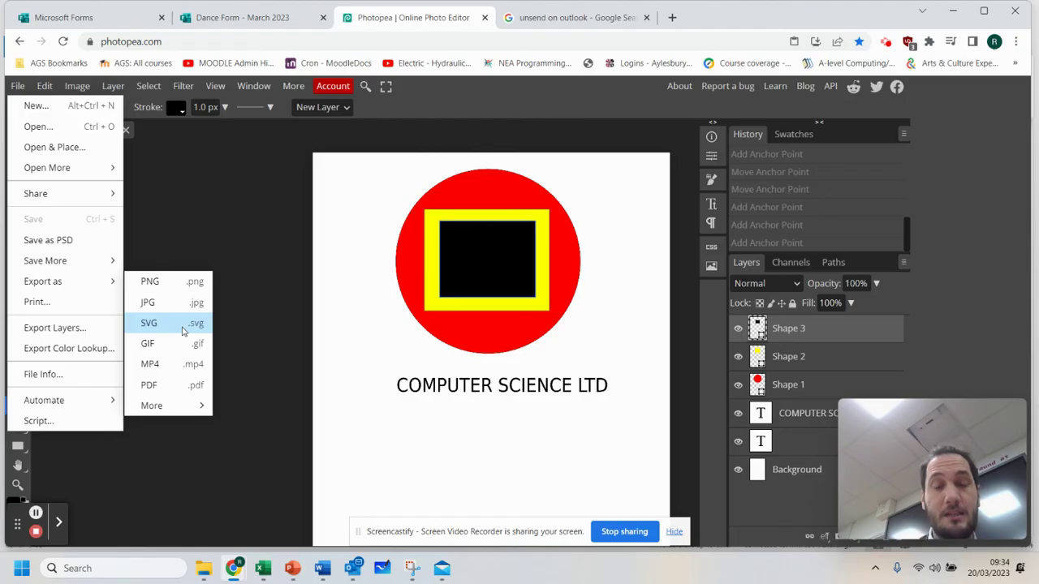
Step: Close the File menu and switch to the Type tool
{"action": "left_click", "coordinate": [241, 195]}
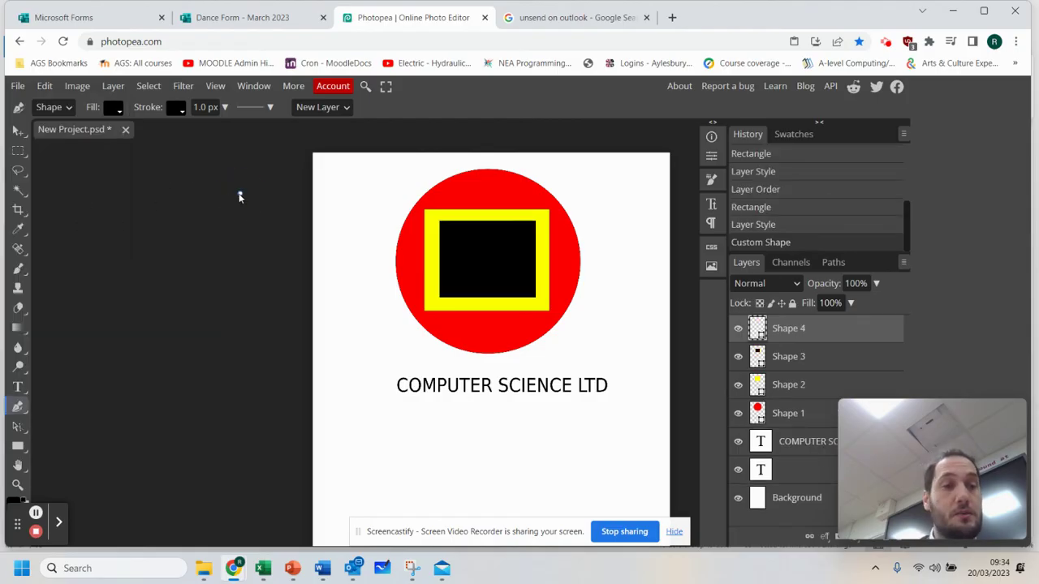
{"action": "left_click", "coordinate": [19, 341]}
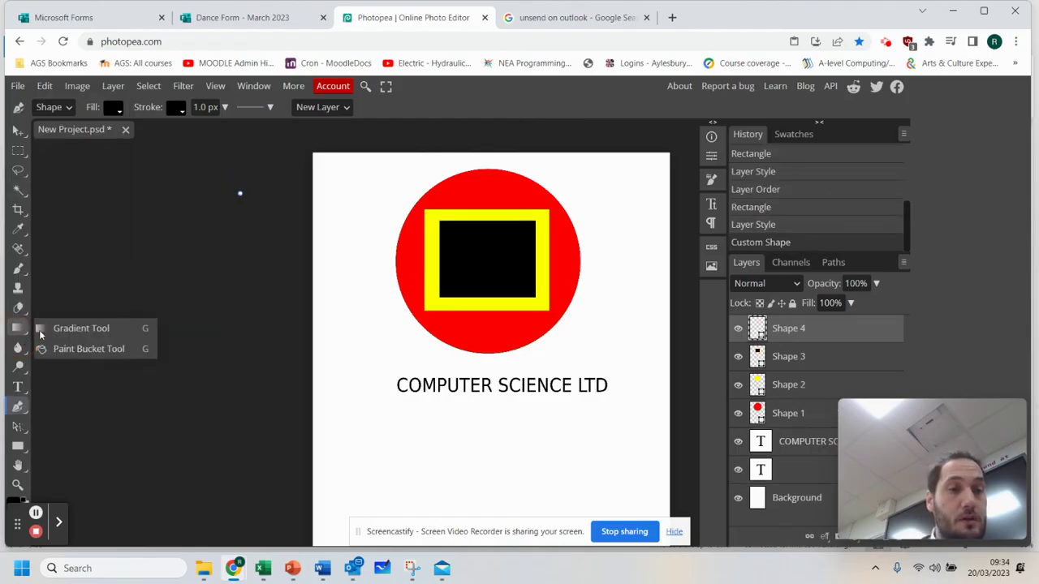
{"action": "left_click", "coordinate": [21, 391]}
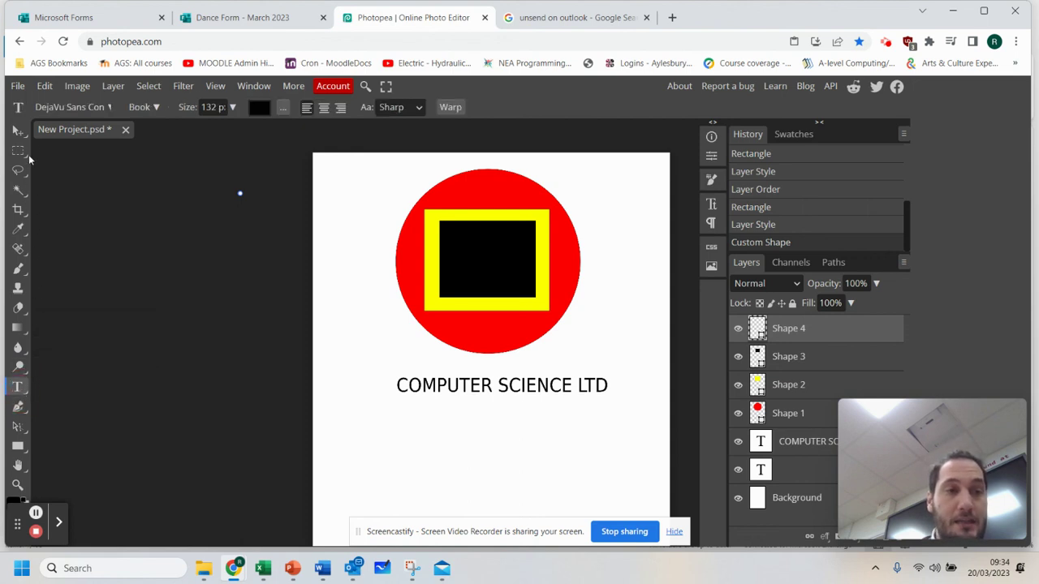